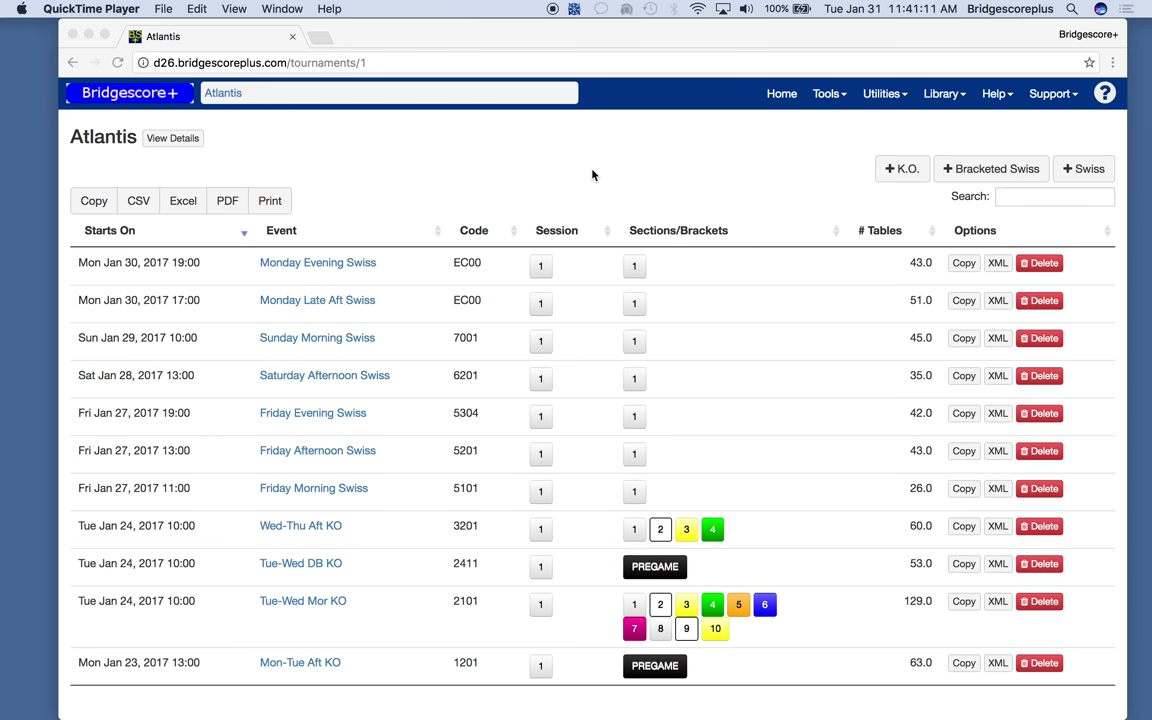
# Start a new Swiss teams event and set 'Has electronic scoring devices' to Yes.
pyautogui.click(1081, 165)
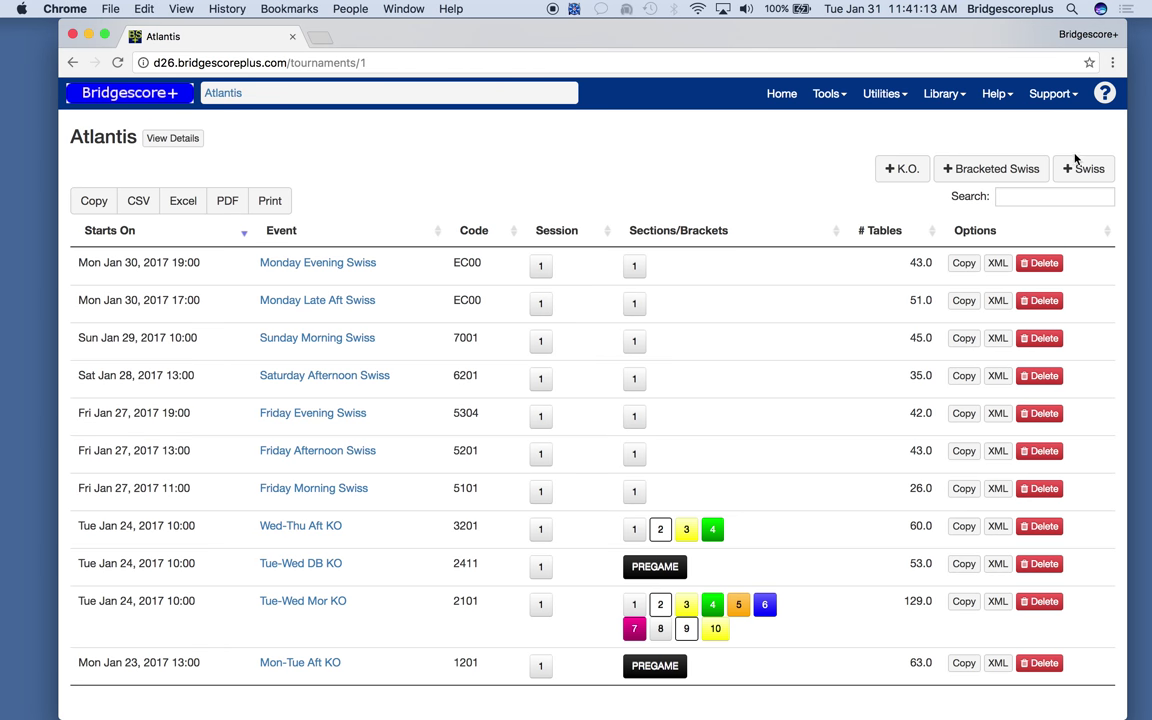
pyautogui.click(1081, 170)
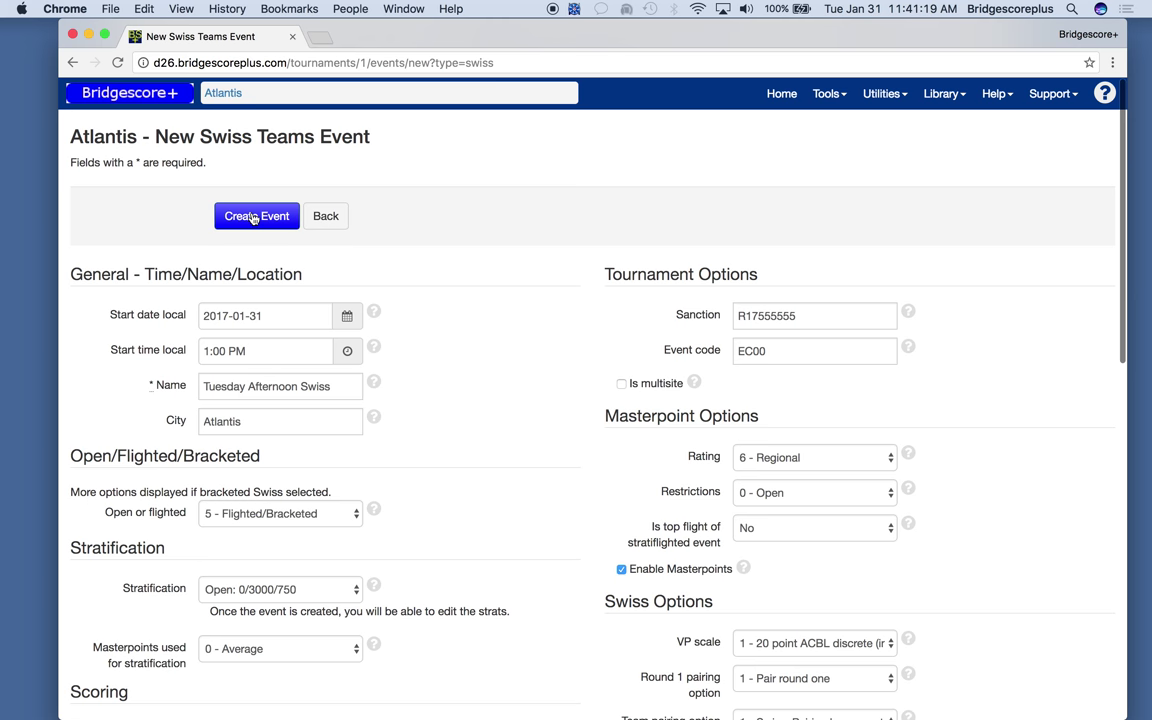
pyautogui.scroll(-5, 496, 424)
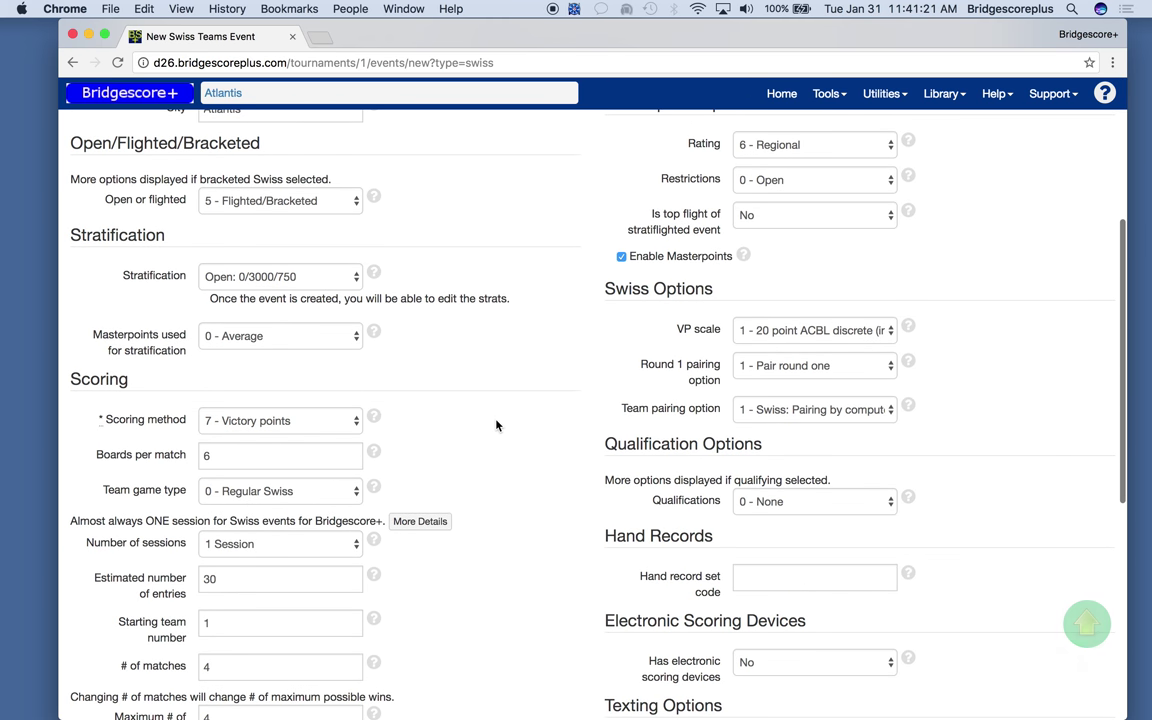
pyautogui.scroll(-5, 496, 424)
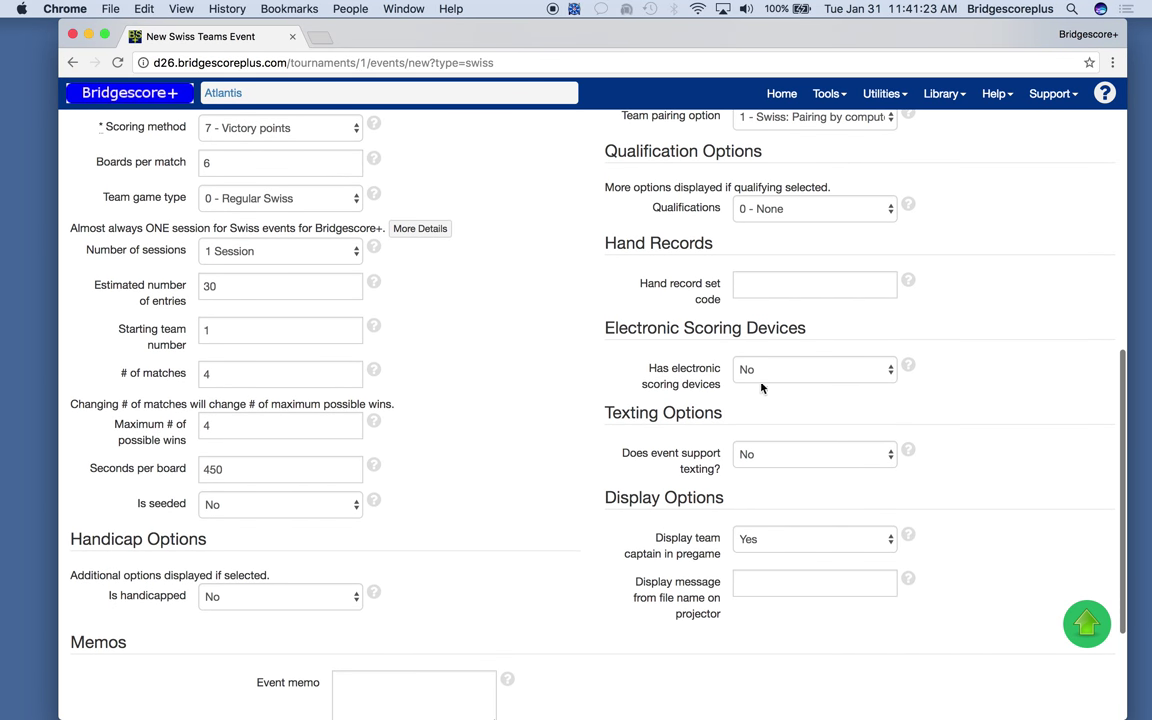
pyautogui.click(760, 374)
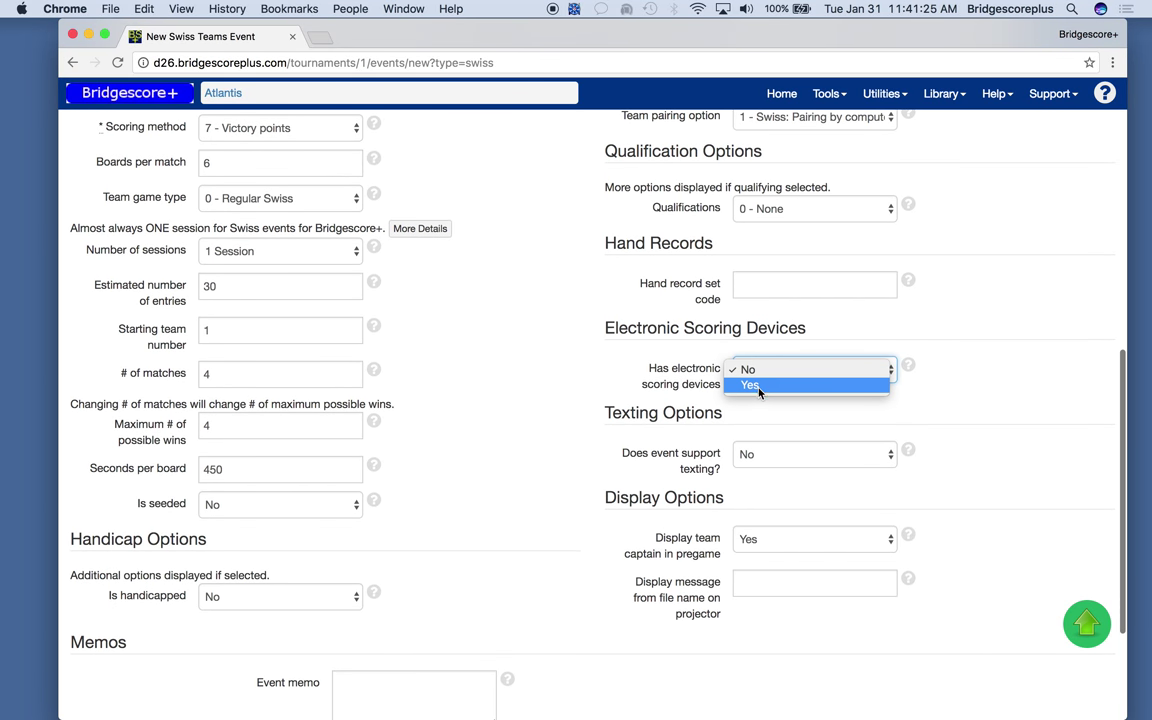
pyautogui.click(759, 386)
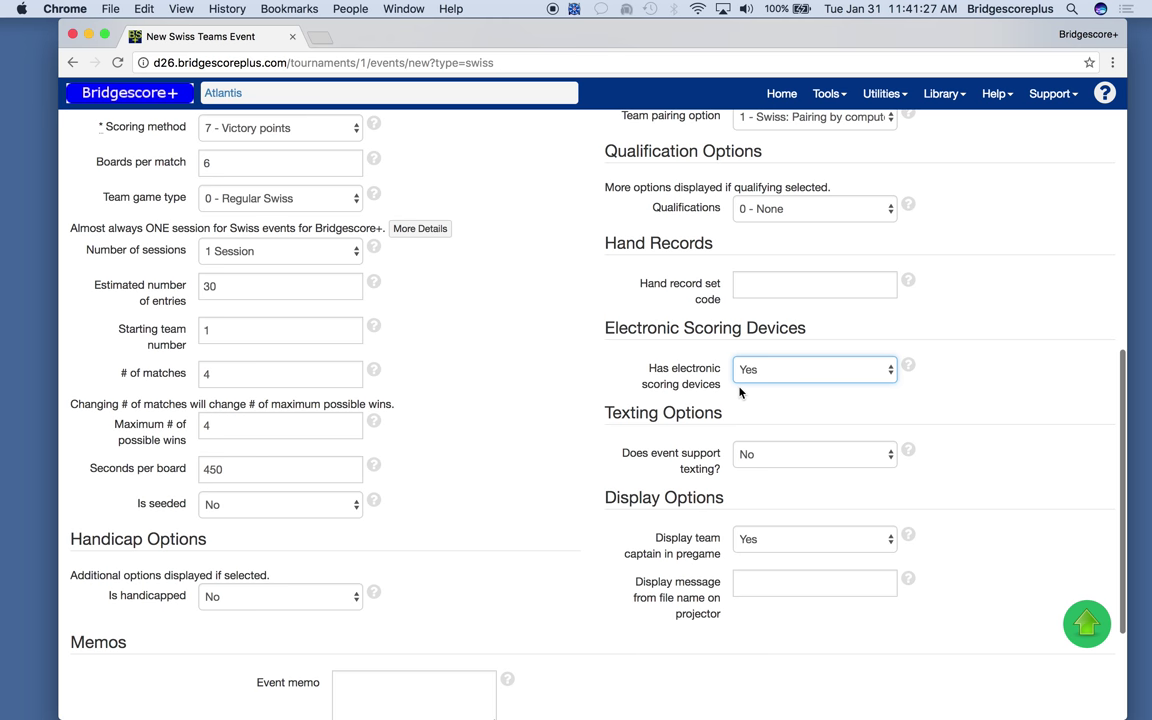
# Create the Tuesday Afternoon Swiss event.
pyautogui.scroll(2, 547, 349)
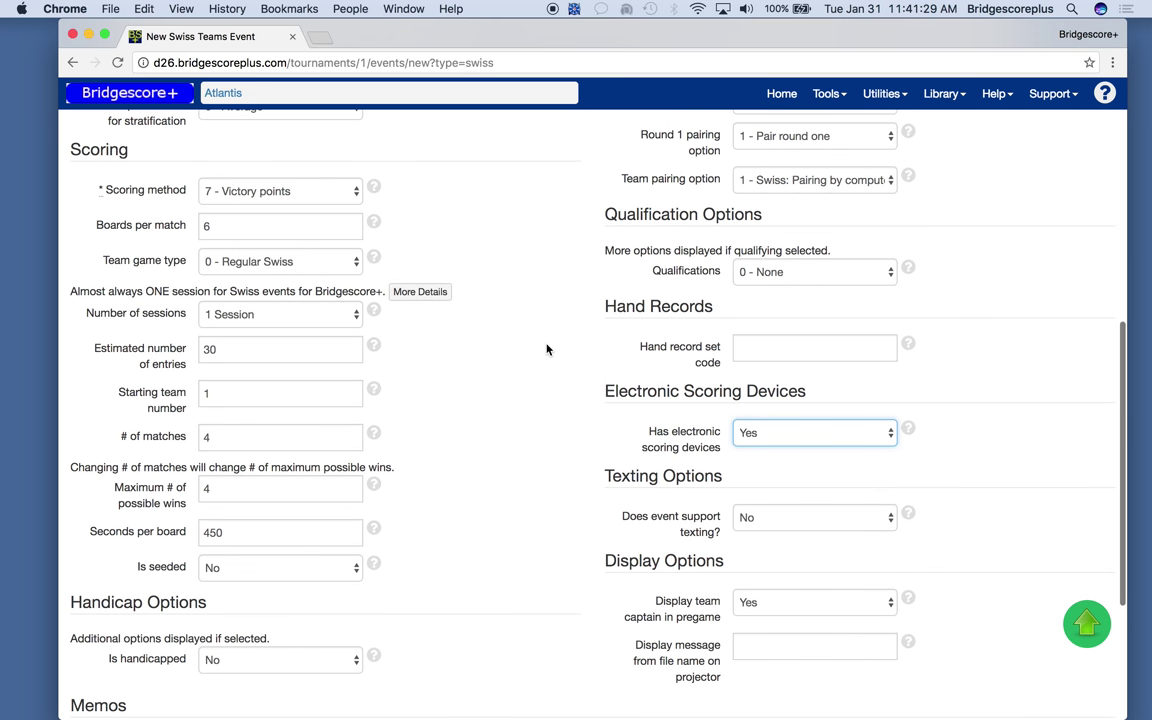
pyautogui.scroll(1, 547, 349)
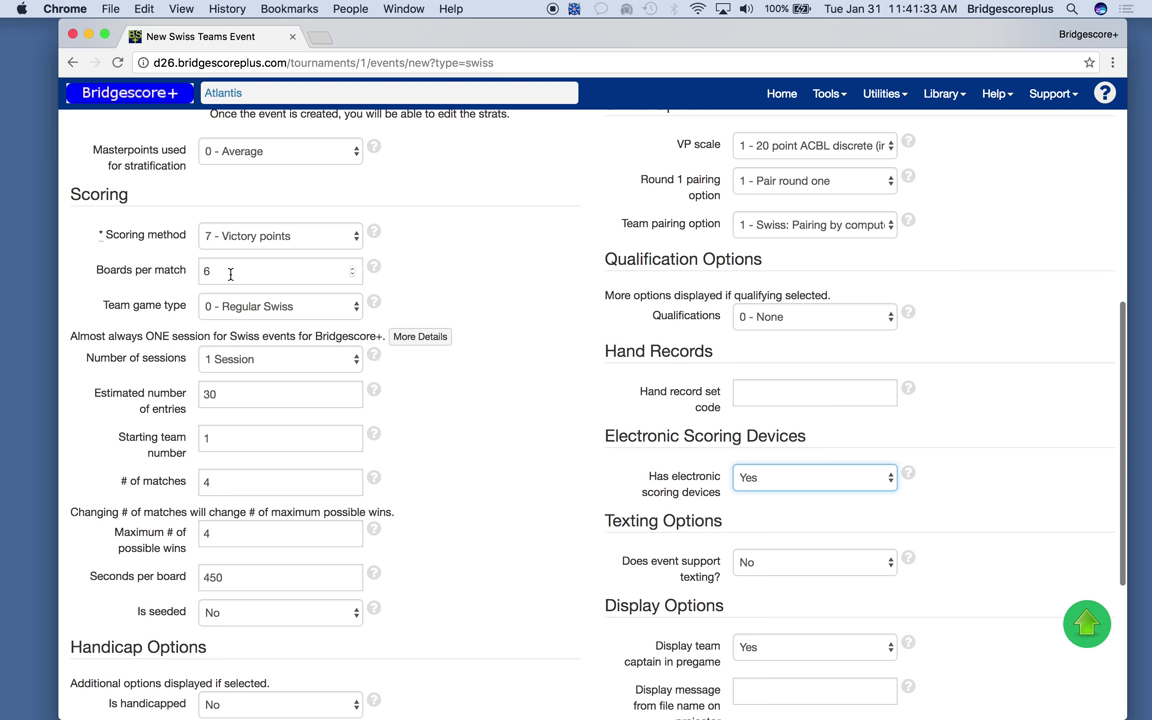
pyautogui.scroll(-4, 472, 462)
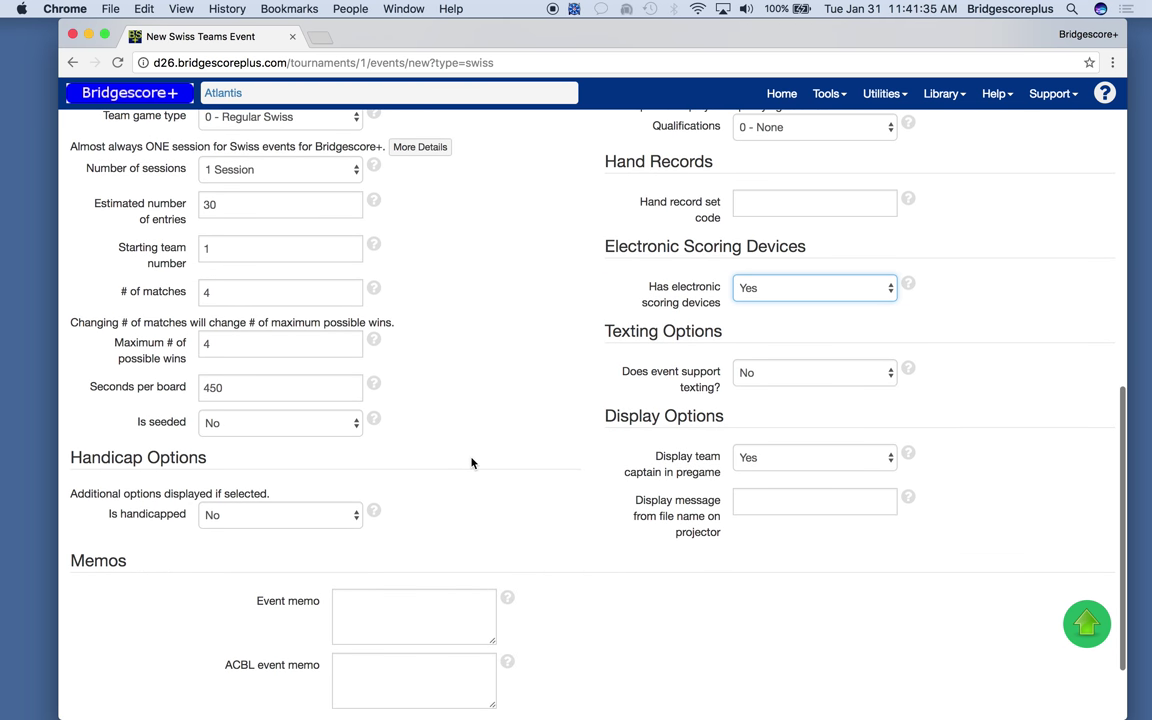
pyautogui.scroll(18, 472, 462)
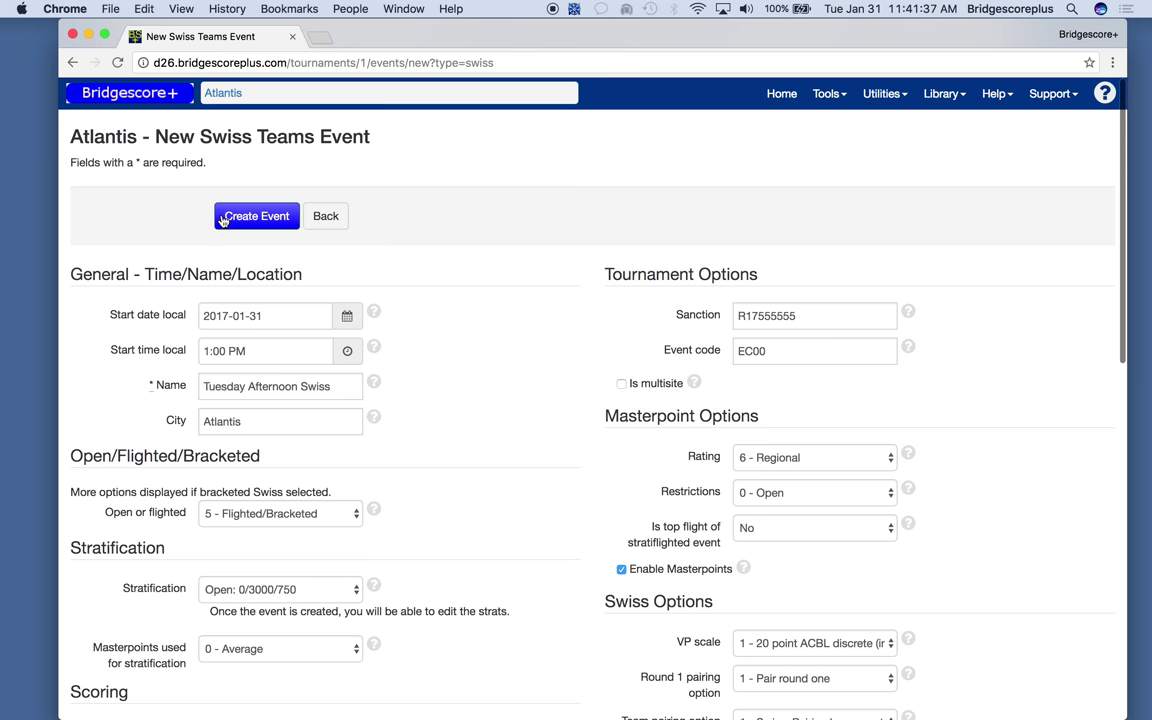
pyautogui.click(224, 218)
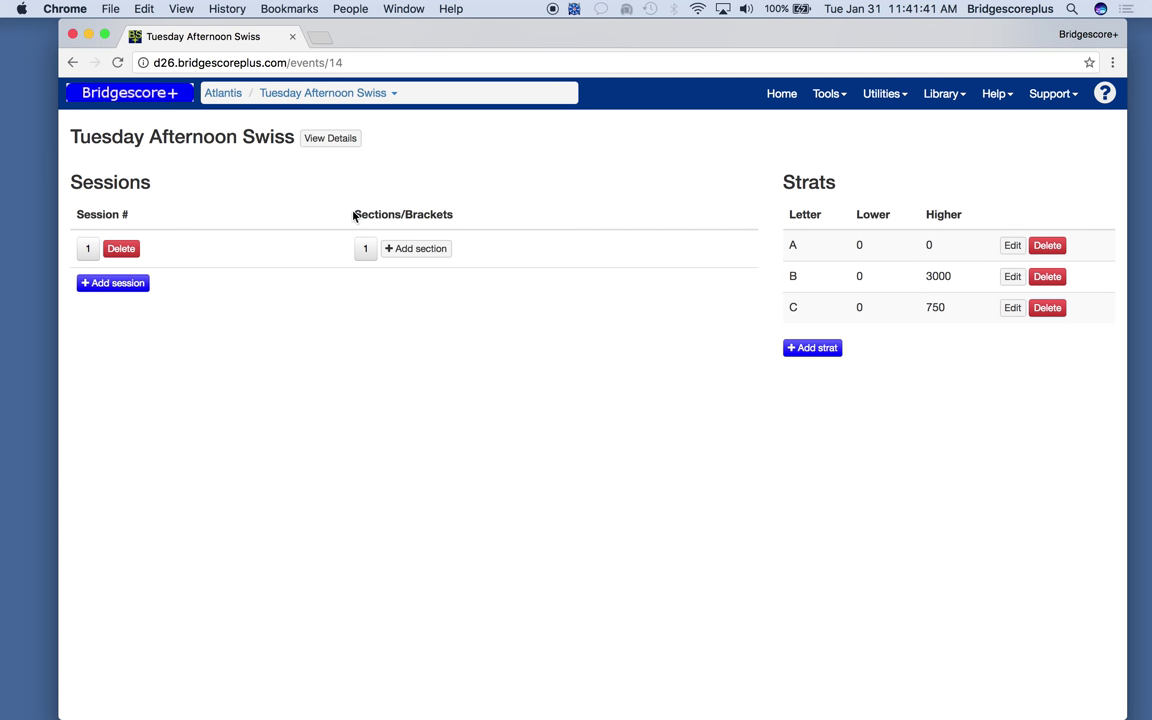
# Open section 1's team list and add 20 teams plus one more, giving 22 teams.
pyautogui.click(365, 250)
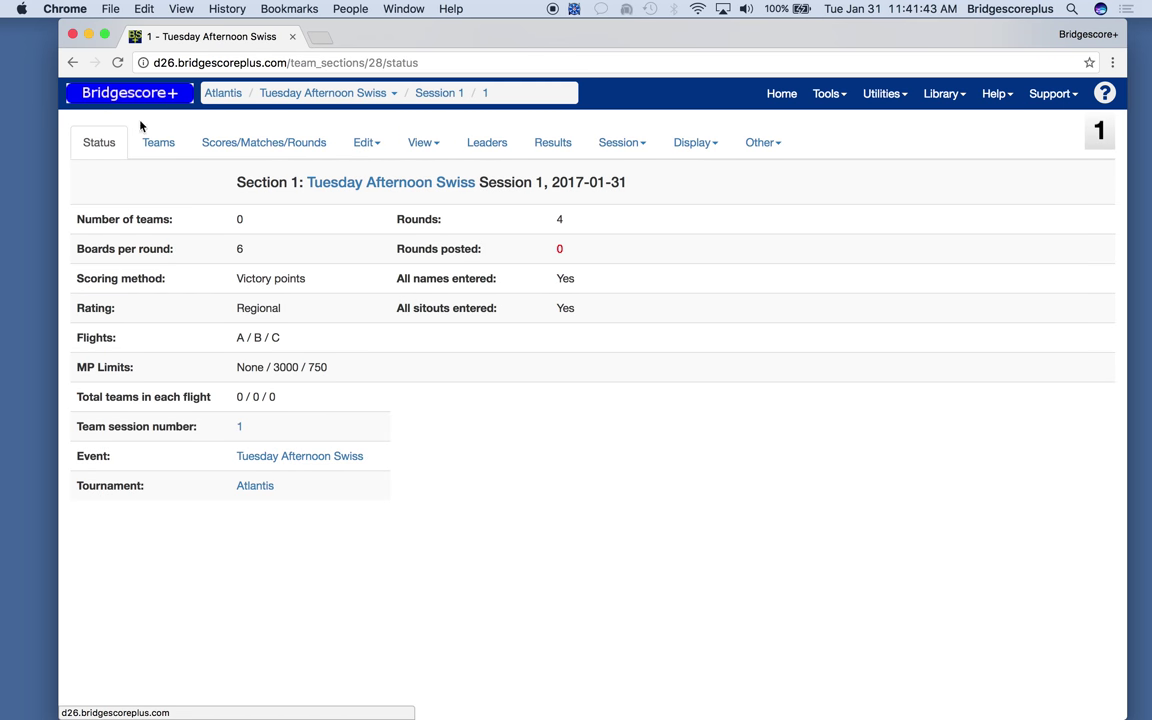
pyautogui.click(172, 147)
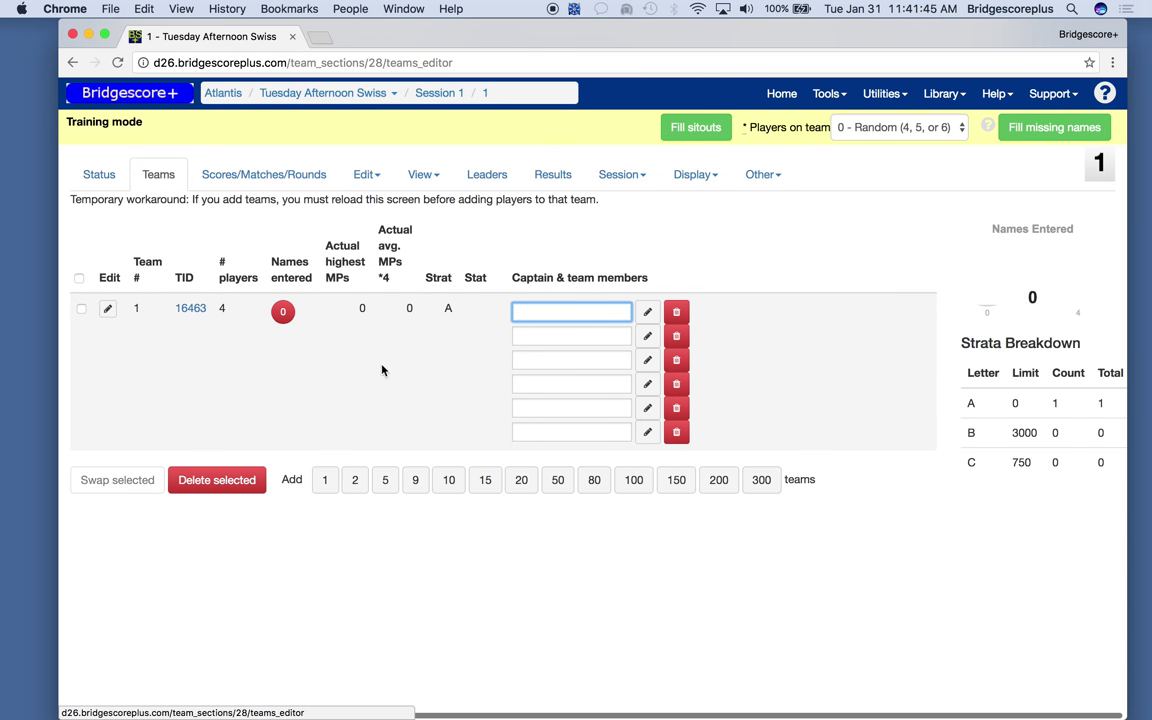
pyautogui.click(520, 480)
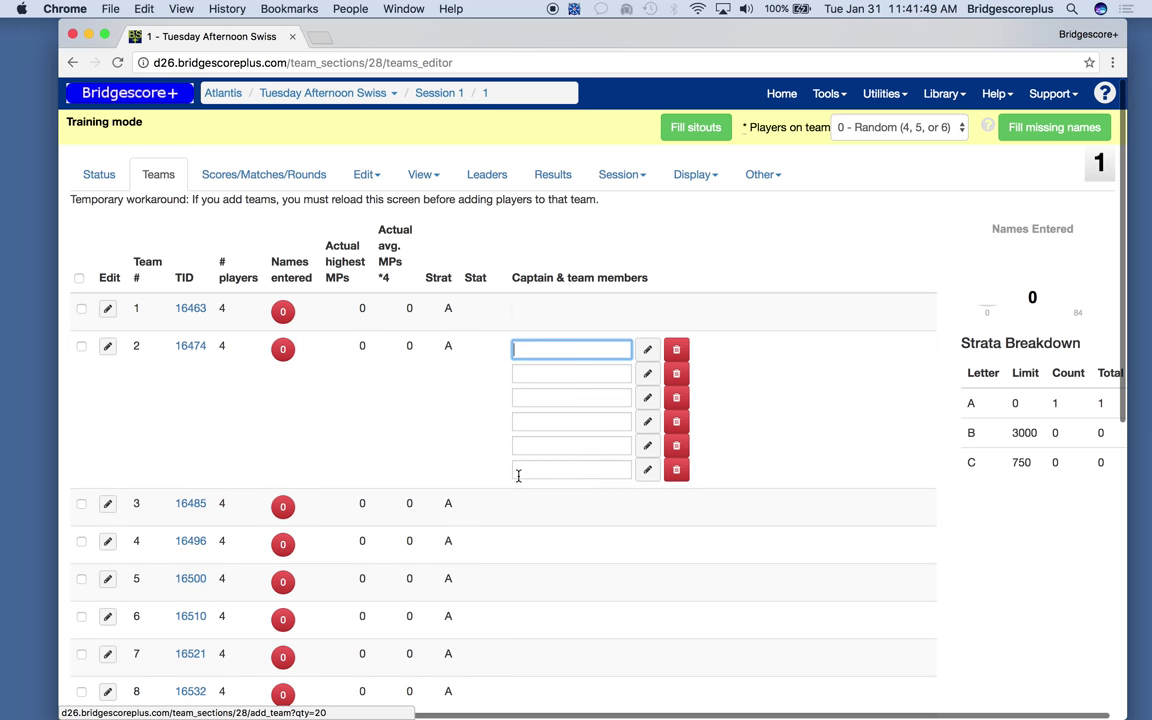
pyautogui.scroll(-5, 518, 476)
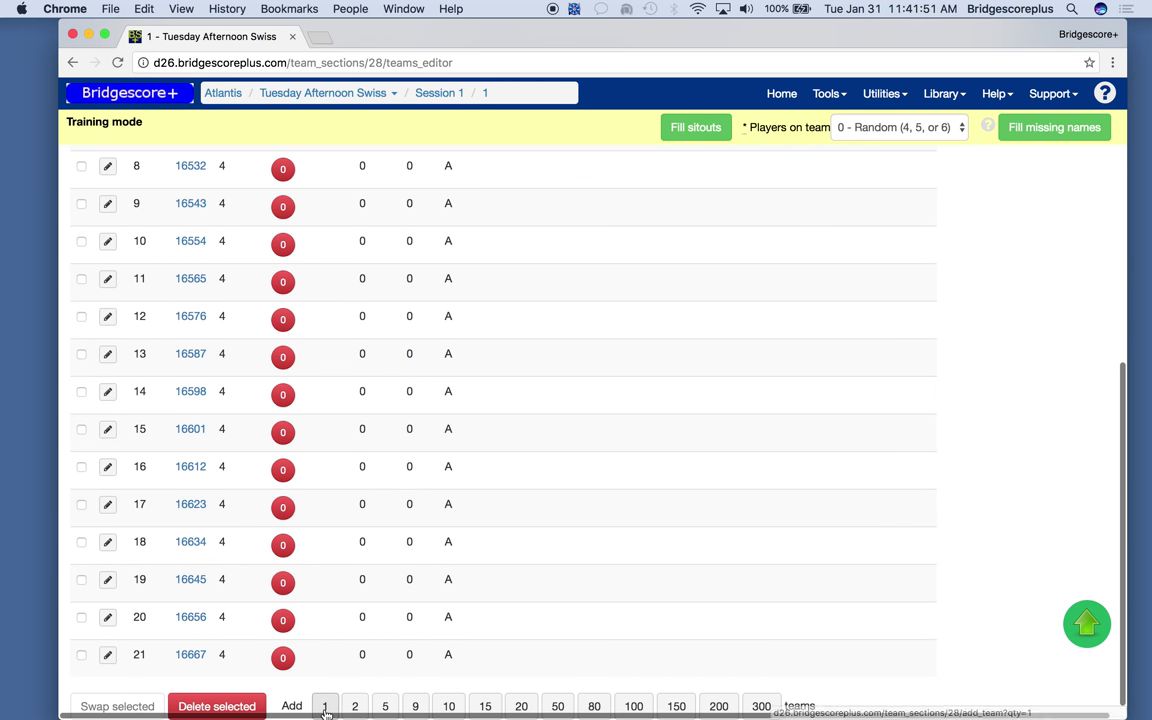
pyautogui.click(324, 687)
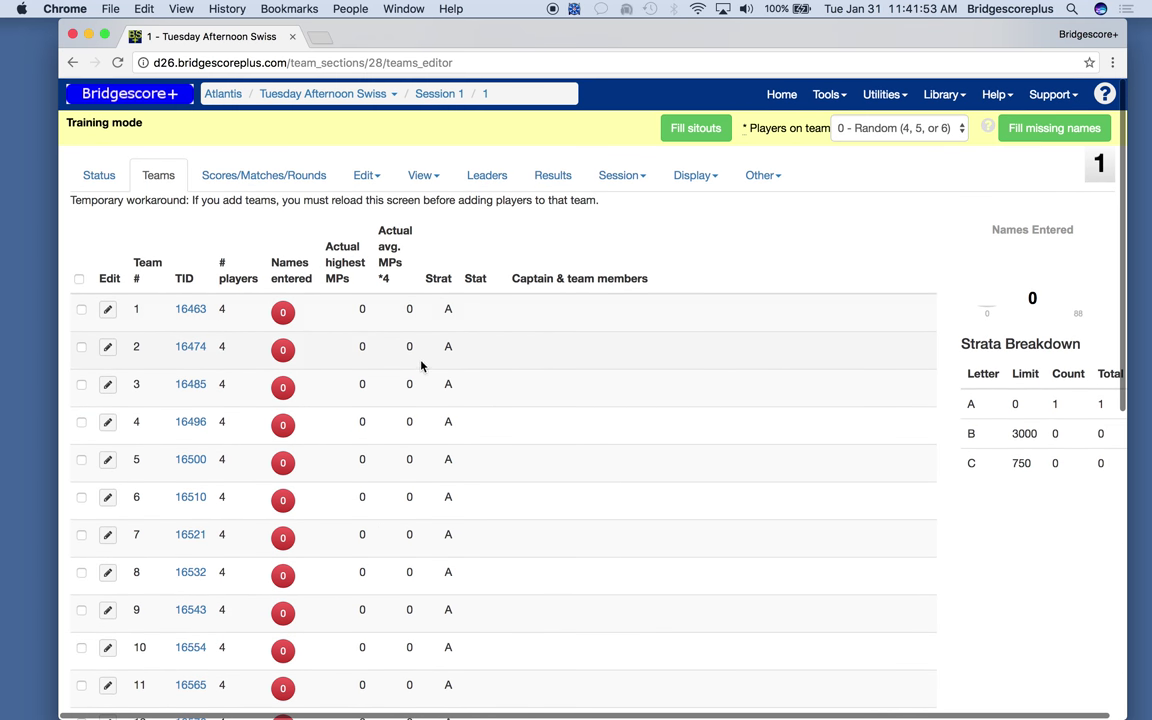
pyautogui.click(285, 176)
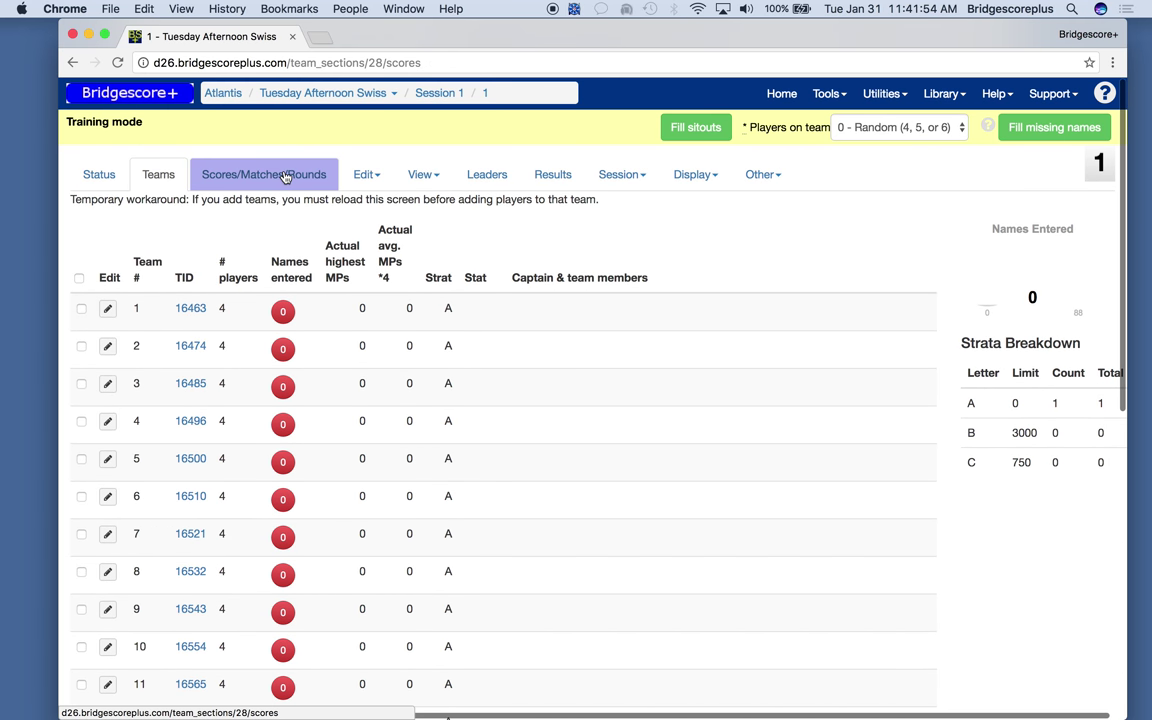
# Set section 1's table inventory to HH A1-B20 and RR A20, and update it.
pyautogui.click(362, 177)
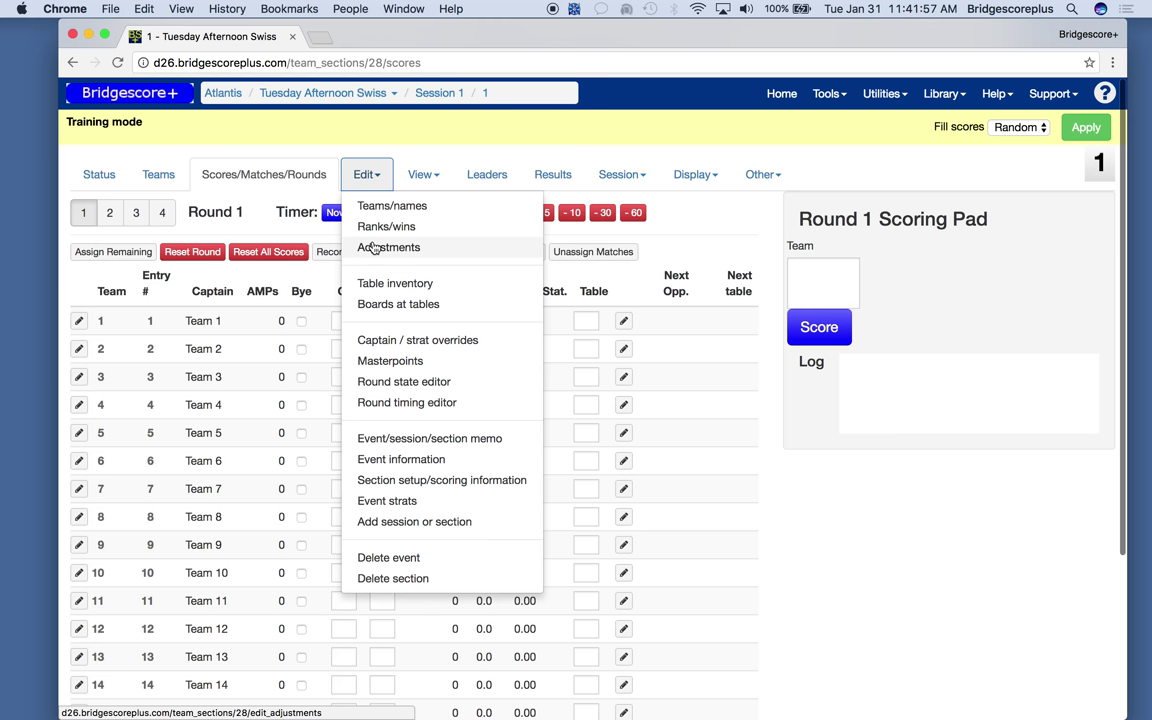
pyautogui.click(370, 285)
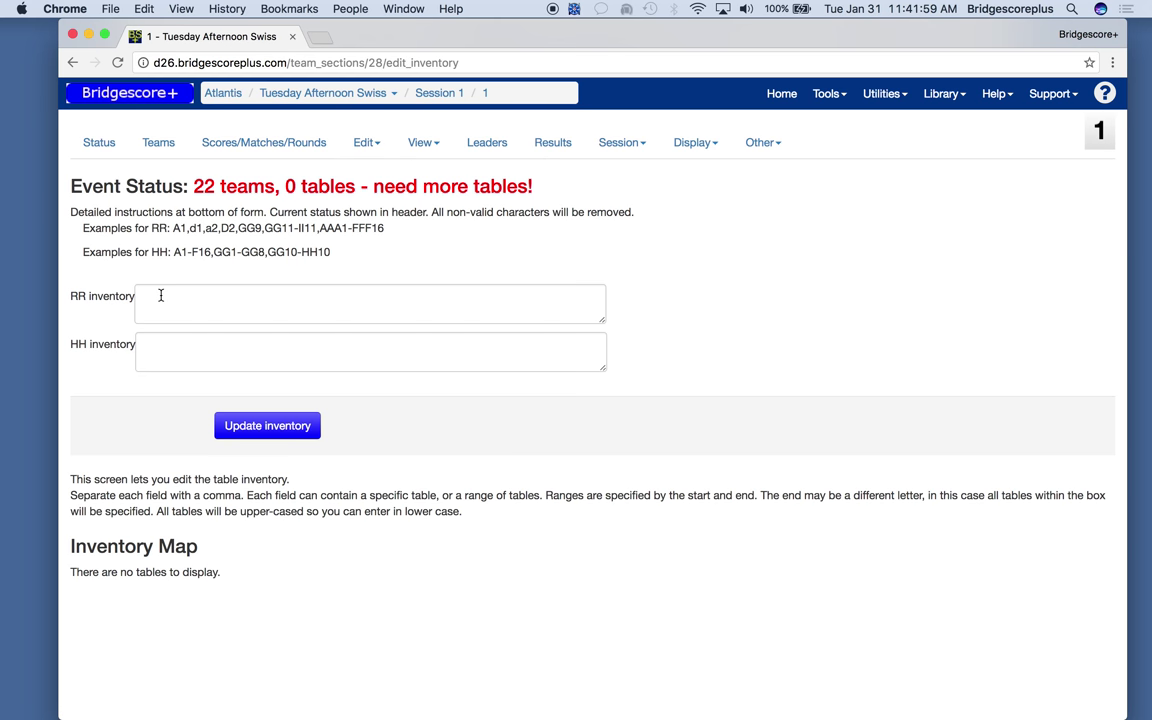
pyautogui.click(152, 296)
pyautogui.click(143, 351)
pyautogui.write('A1')
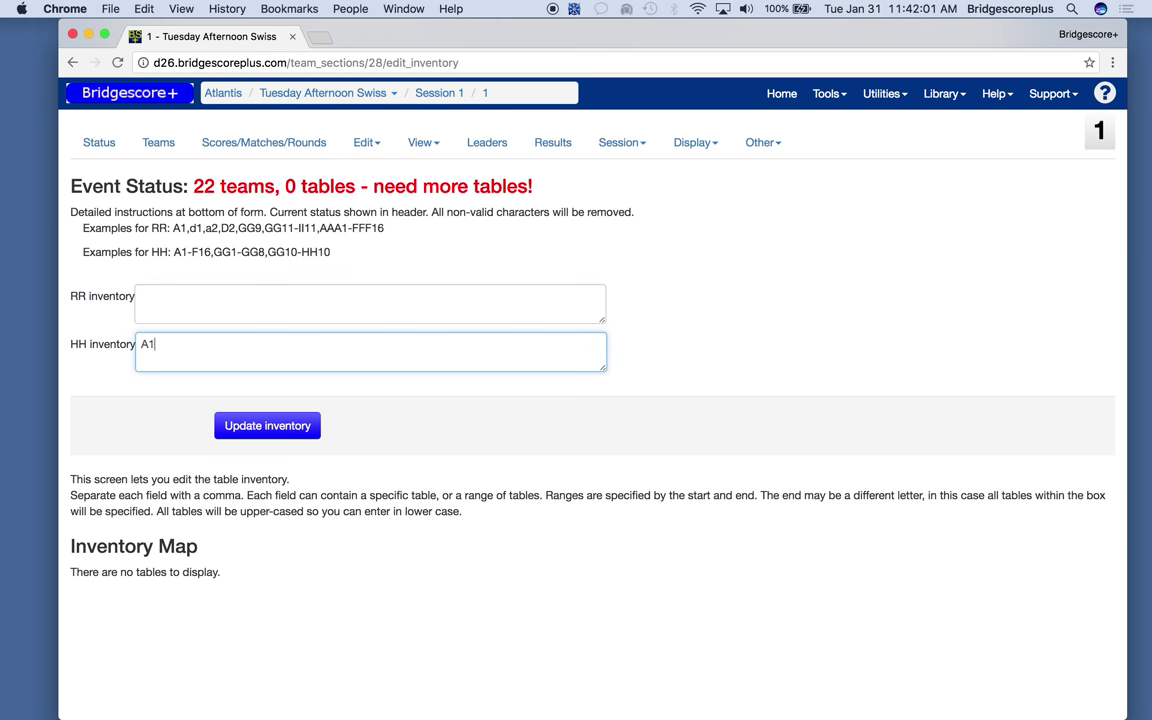
pyautogui.write('-B20')
pyautogui.click(152, 292)
pyautogui.write('A20')
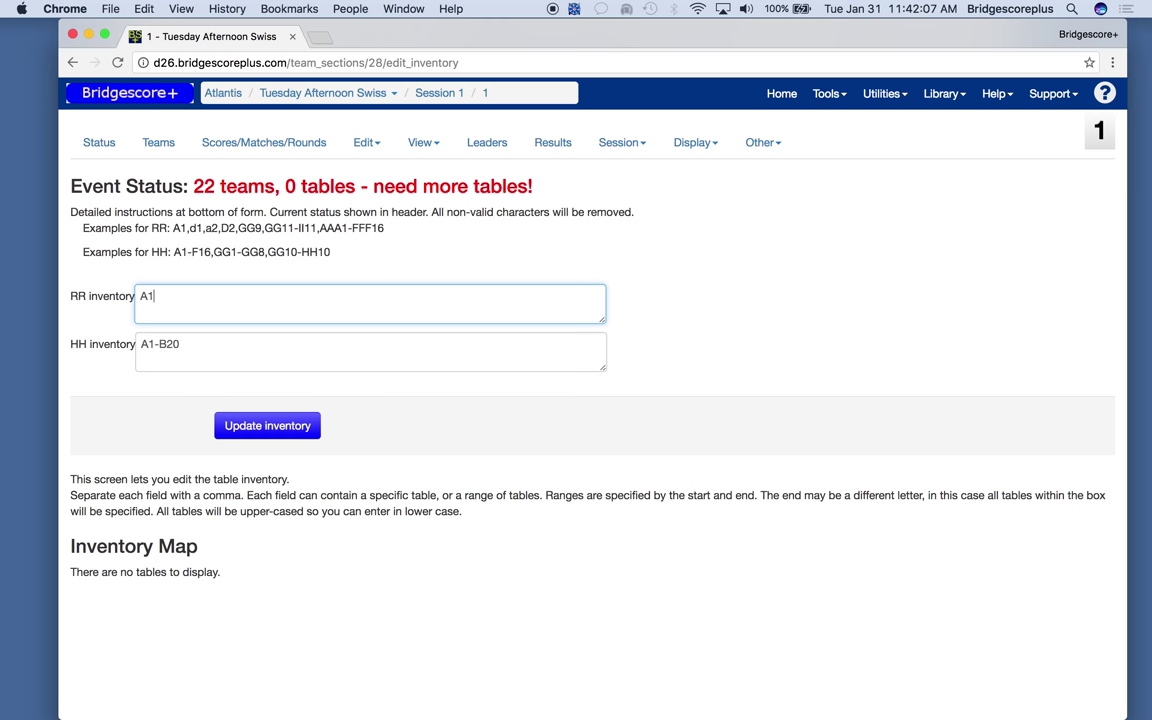
pyautogui.click(238, 427)
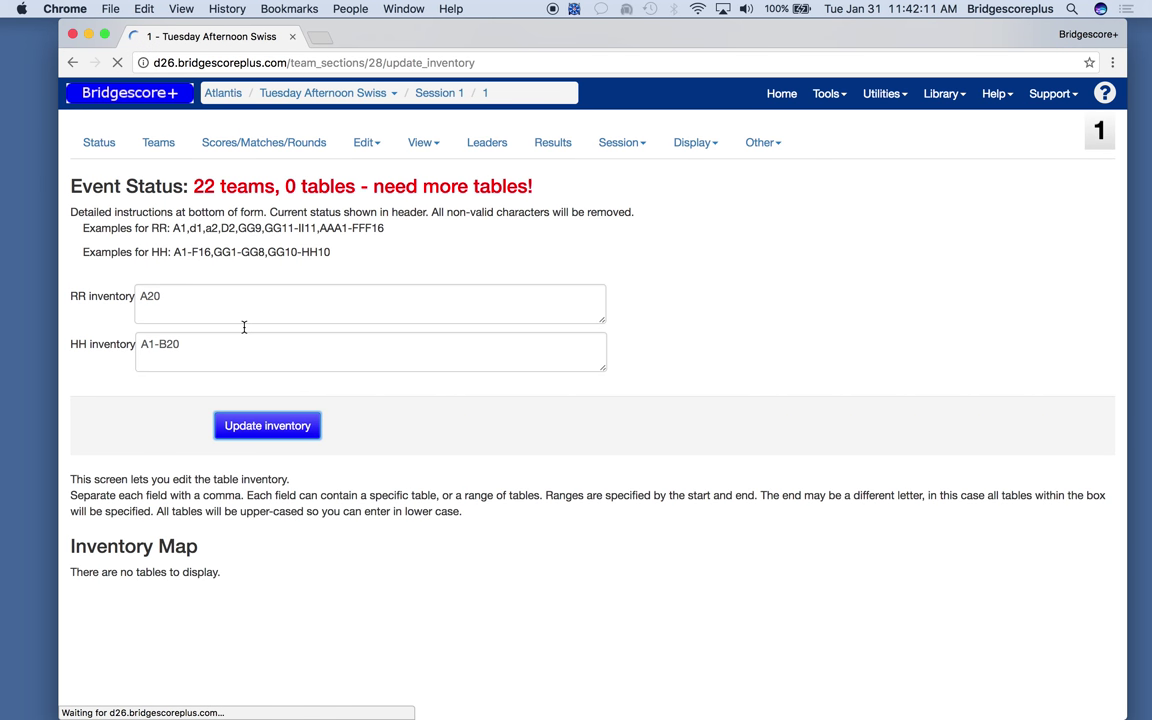
pyautogui.scroll(-2, 470, 324)
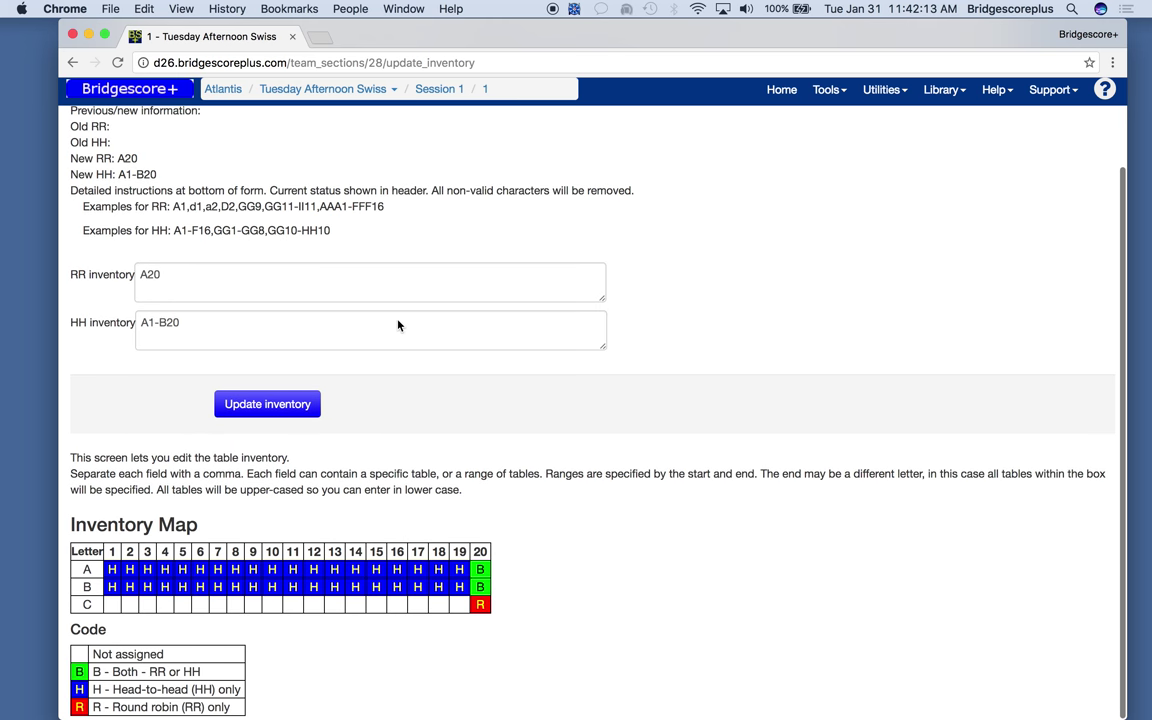
pyautogui.scroll(2, 397, 324)
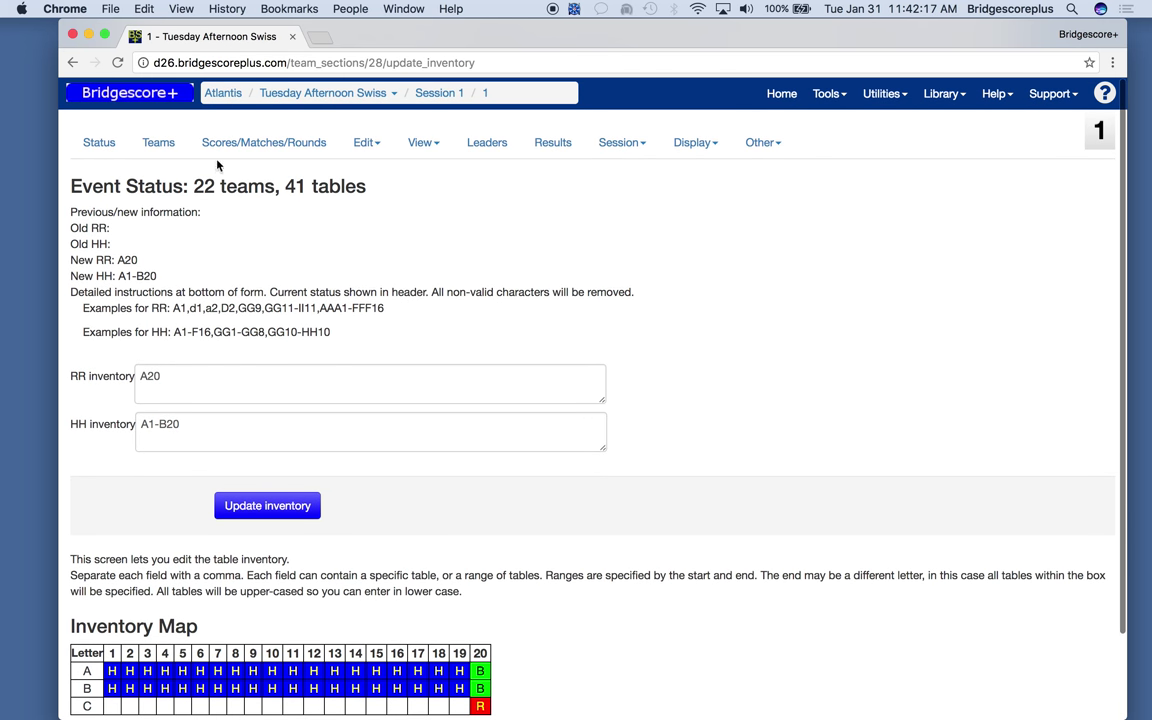
pyautogui.click(226, 145)
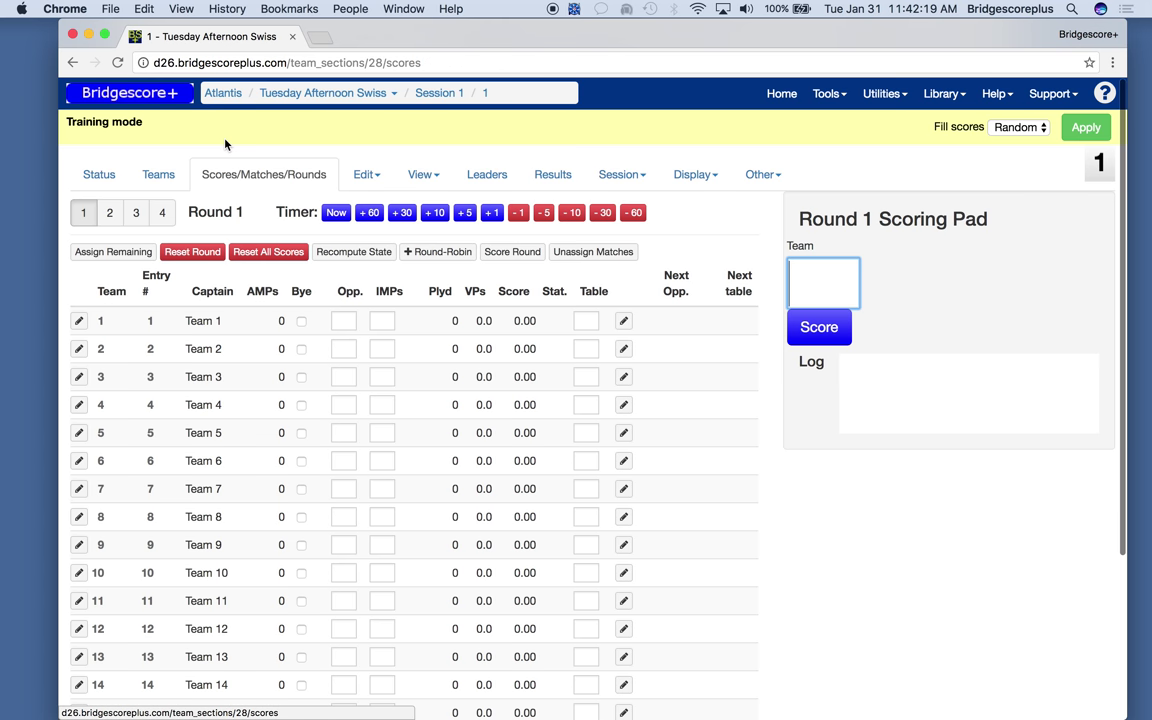
# Return to section 1's team list and tick team 21.
pyautogui.click(365, 176)
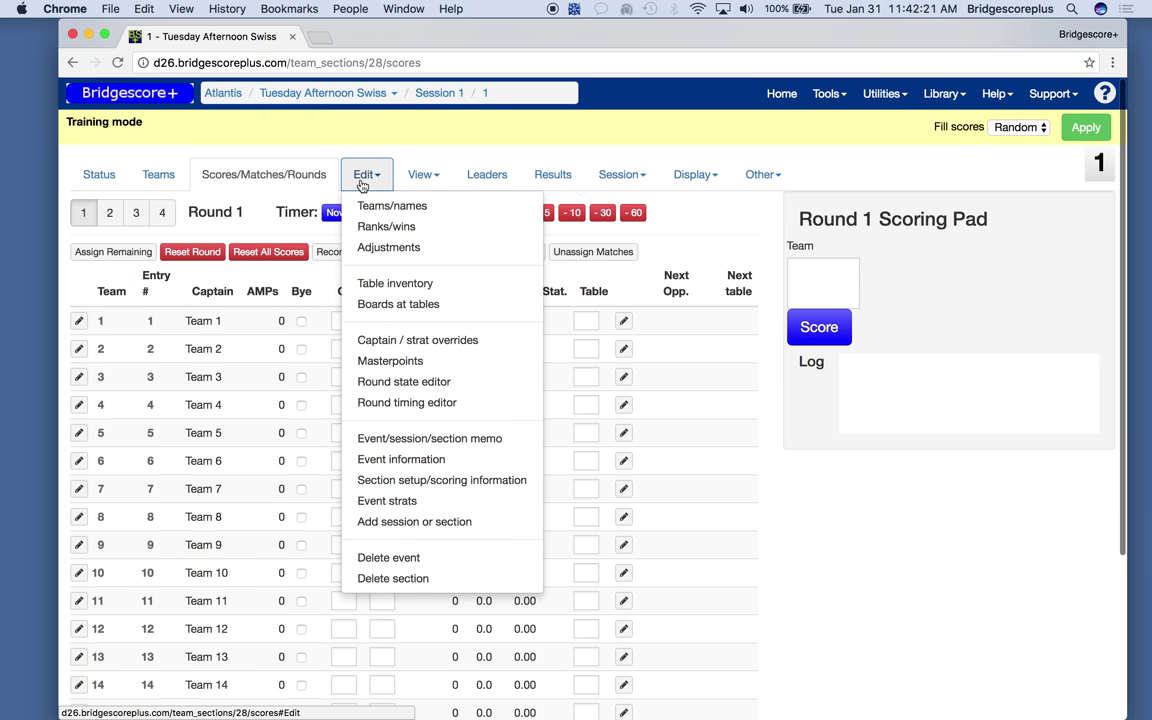
pyautogui.click(158, 175)
pyautogui.scroll(-10, 284, 478)
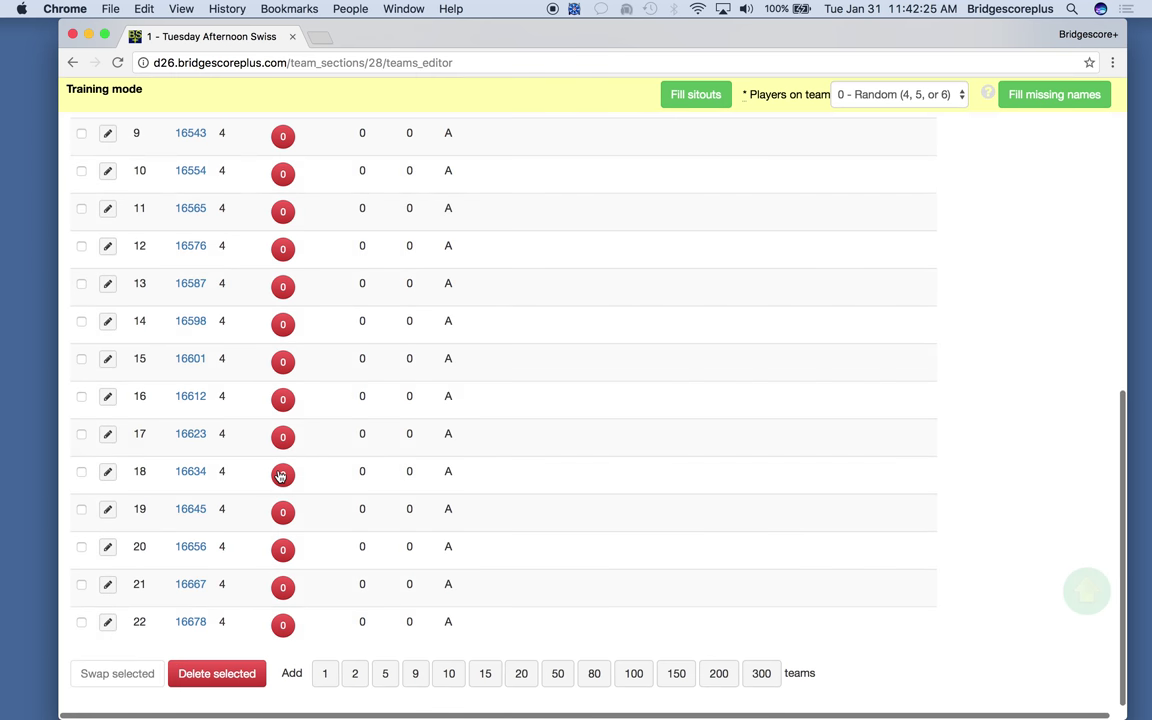
pyautogui.click(81, 618)
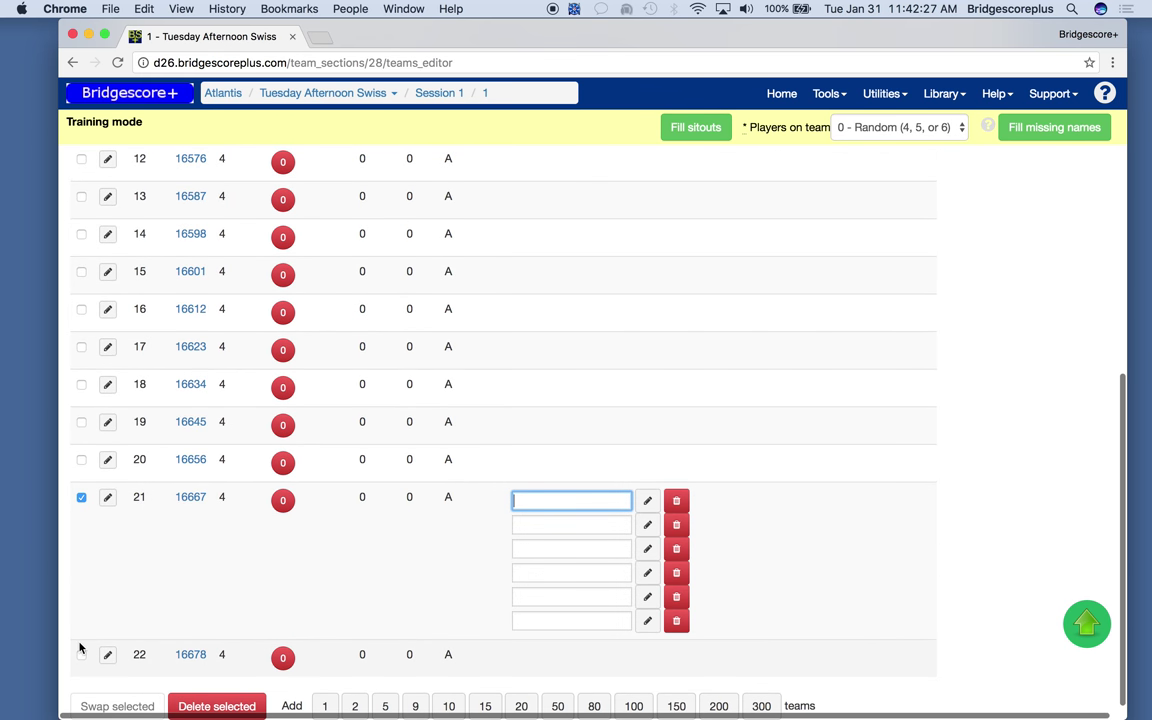
# Delete teams 21 and 22, then assign the remaining 20 teams to Round 1 matches.
pyautogui.click(81, 652)
pyautogui.click(222, 700)
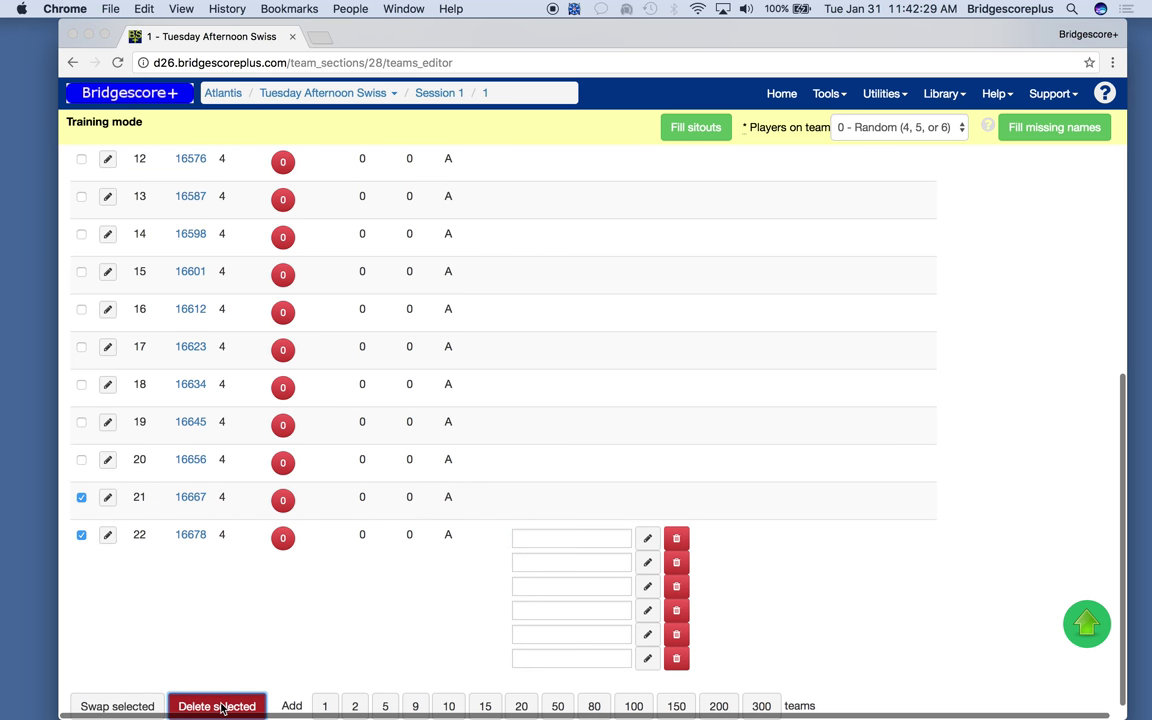
pyautogui.click(679, 264)
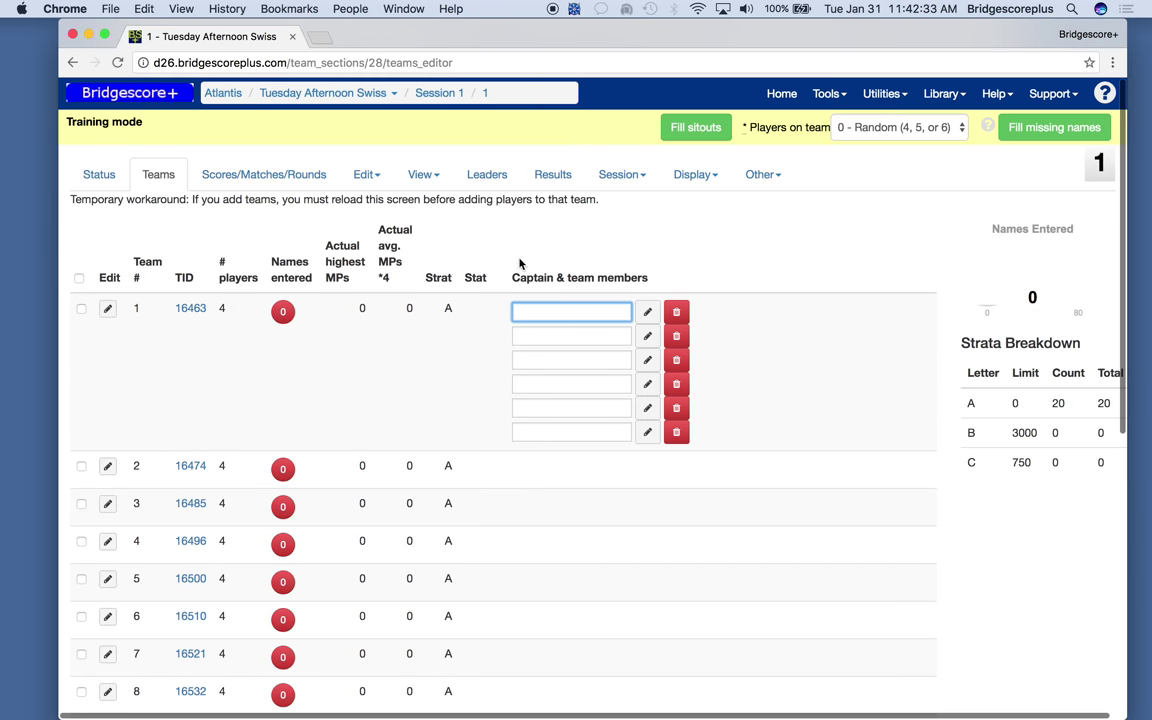
pyautogui.click(262, 176)
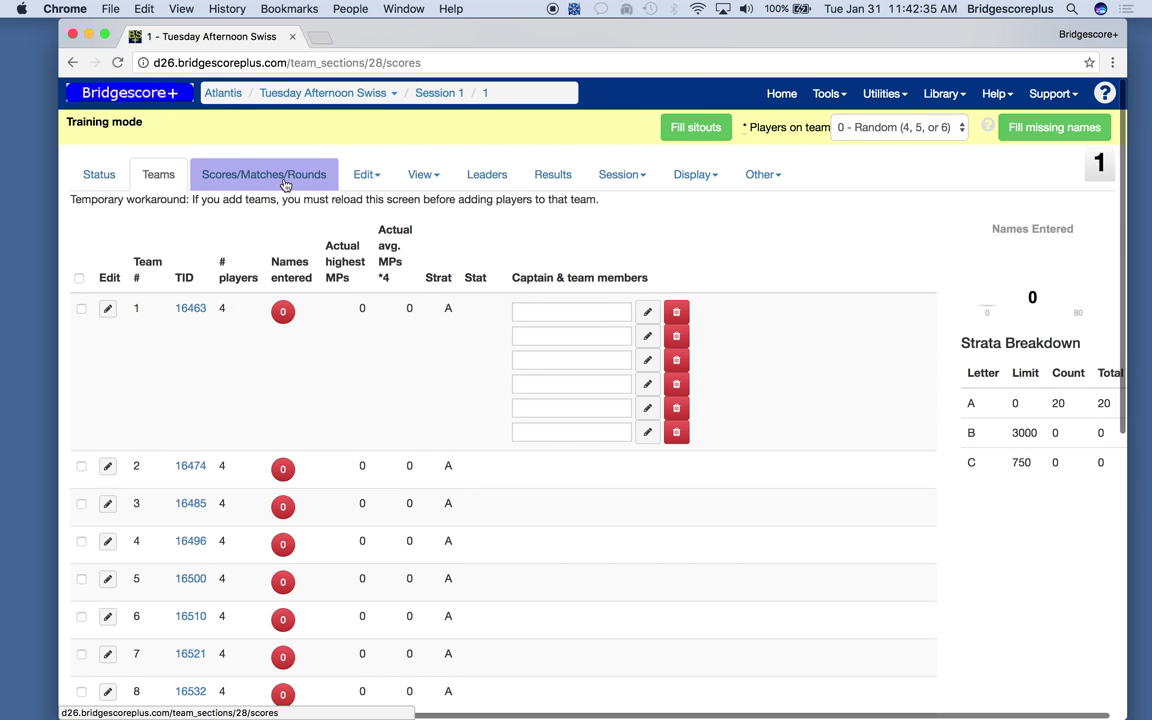
pyautogui.click(114, 252)
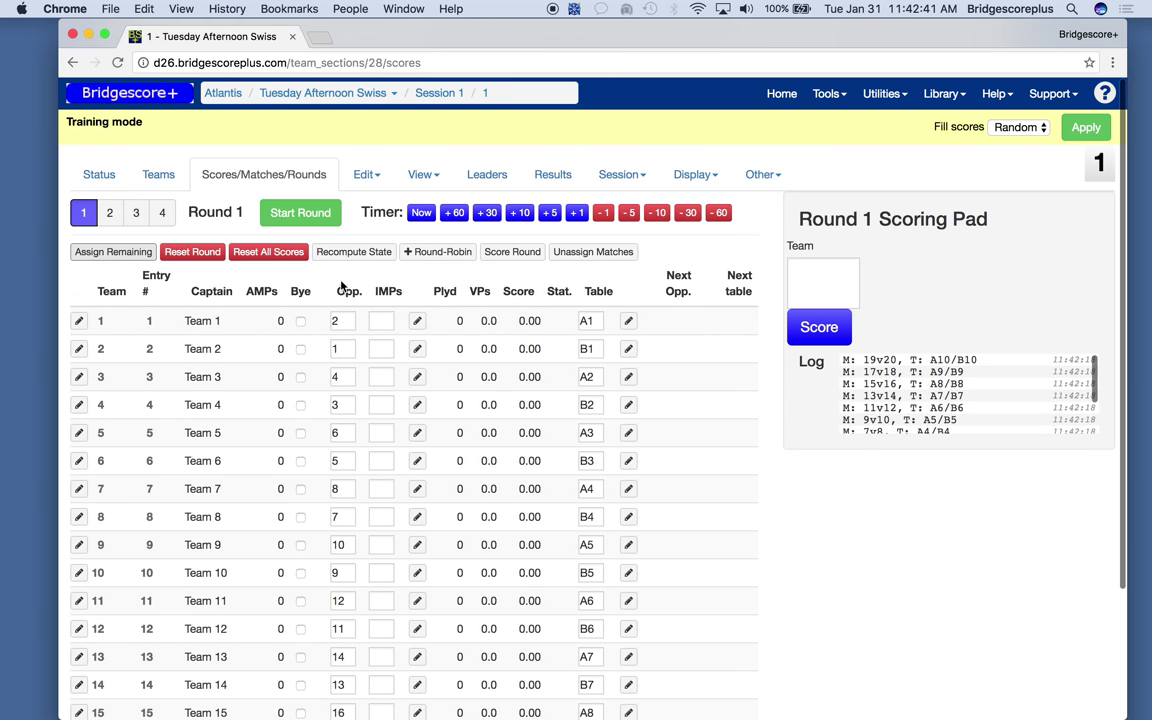
# Open Edit > Boards at tables and review each table's starting boards for the four rounds.
pyautogui.click(378, 178)
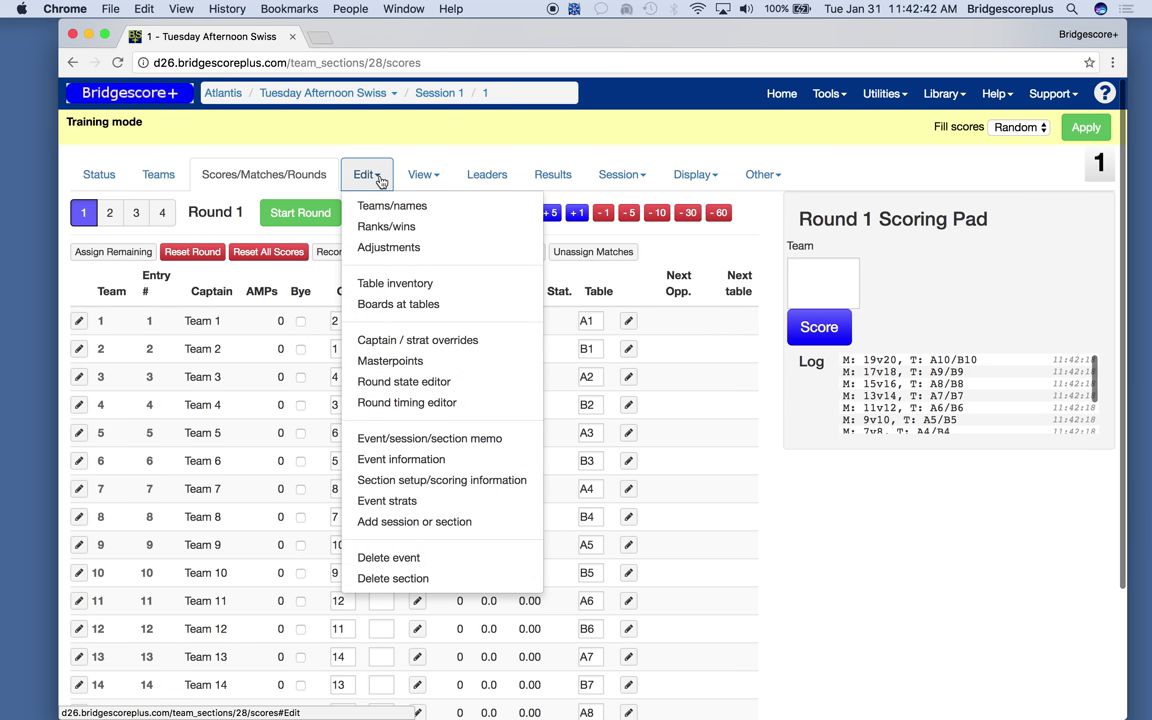
pyautogui.click(419, 306)
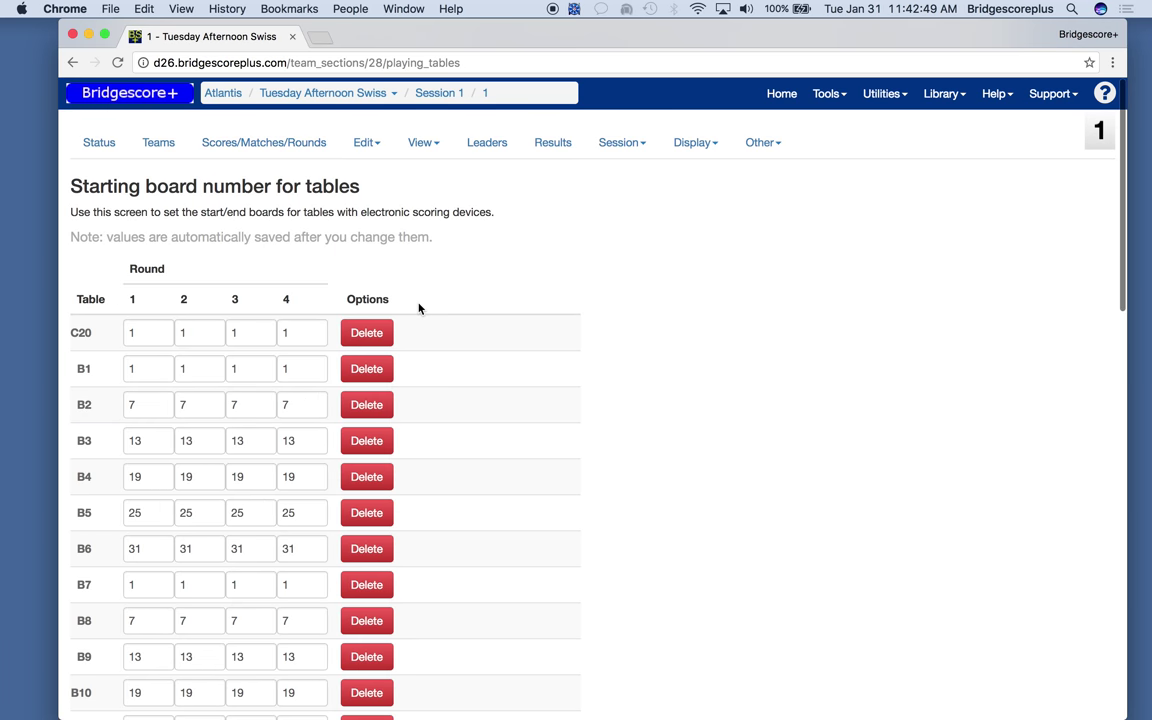
pyautogui.scroll(-5, 537, 397)
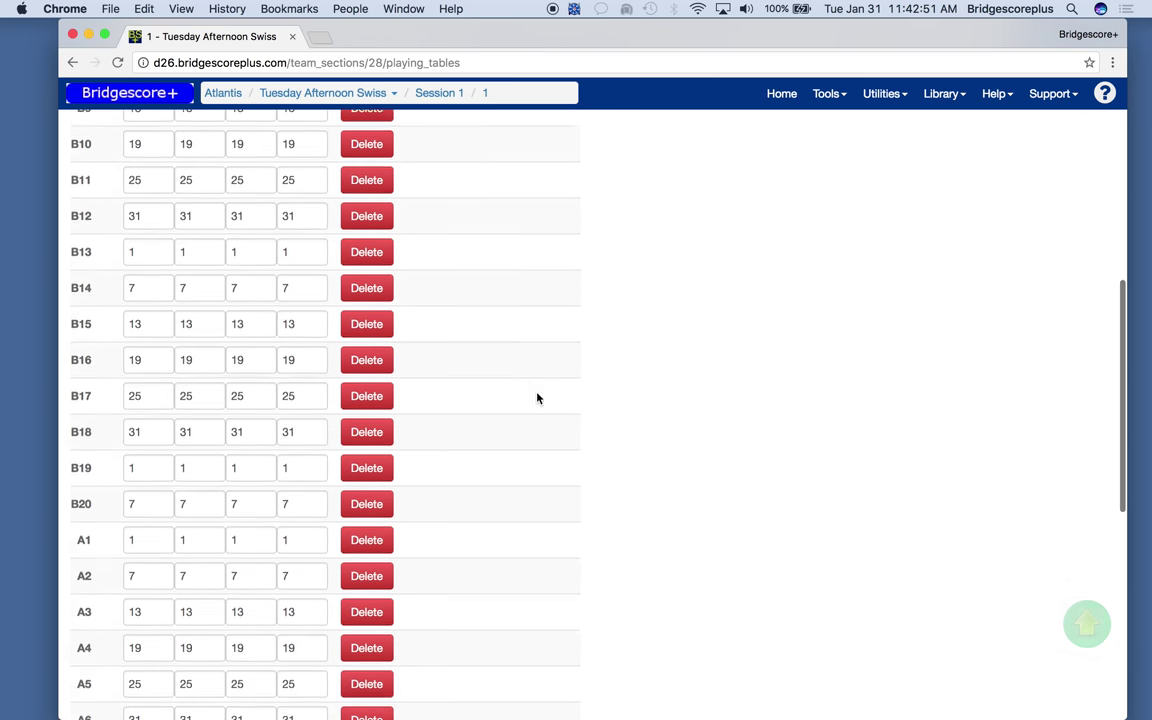
pyautogui.scroll(-2, 537, 398)
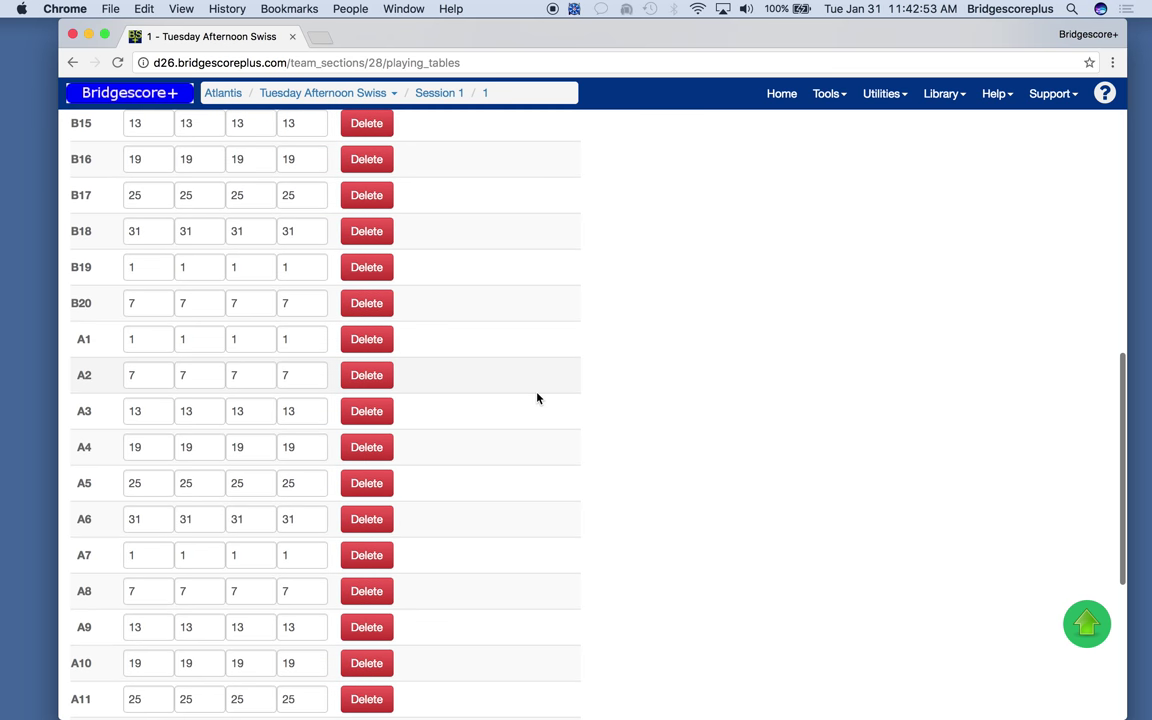
pyautogui.scroll(-2, 537, 398)
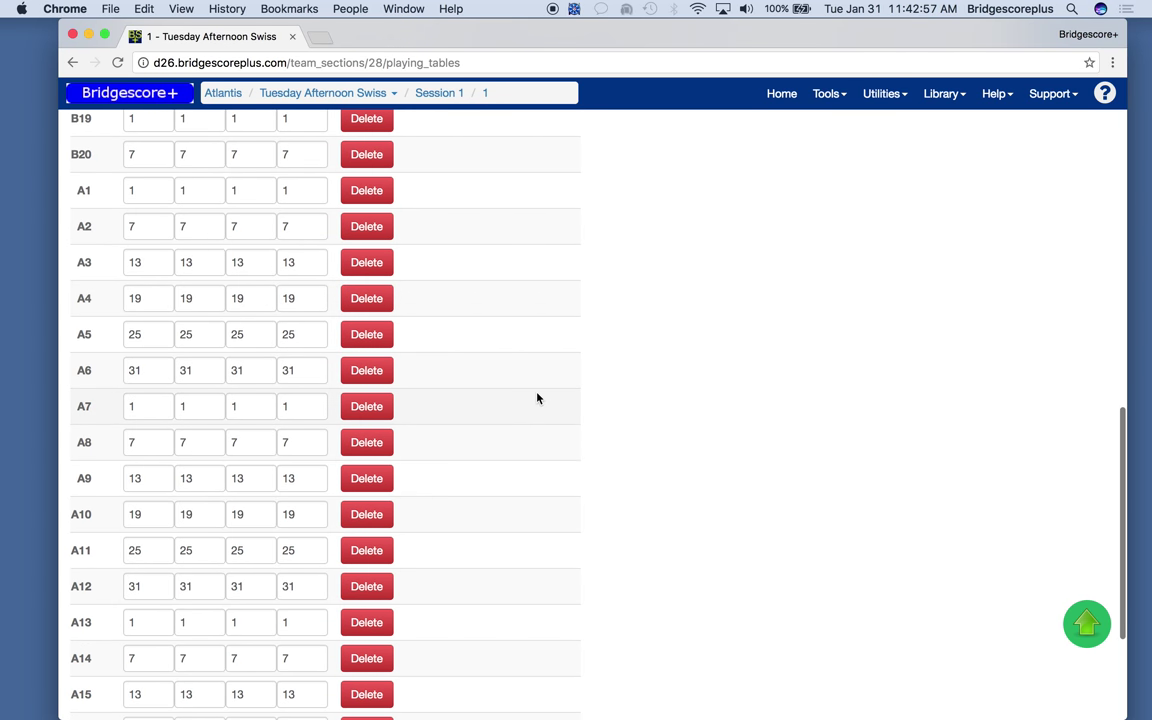
pyautogui.scroll(-1, 537, 398)
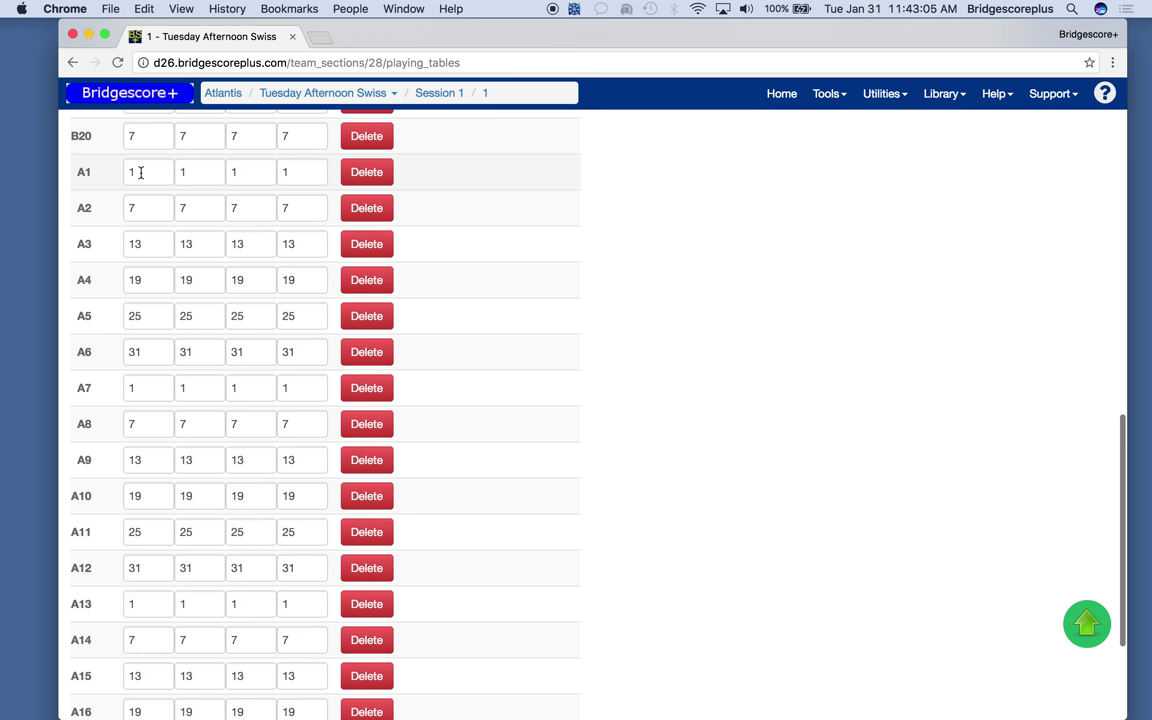
pyautogui.scroll(10, 140, 172)
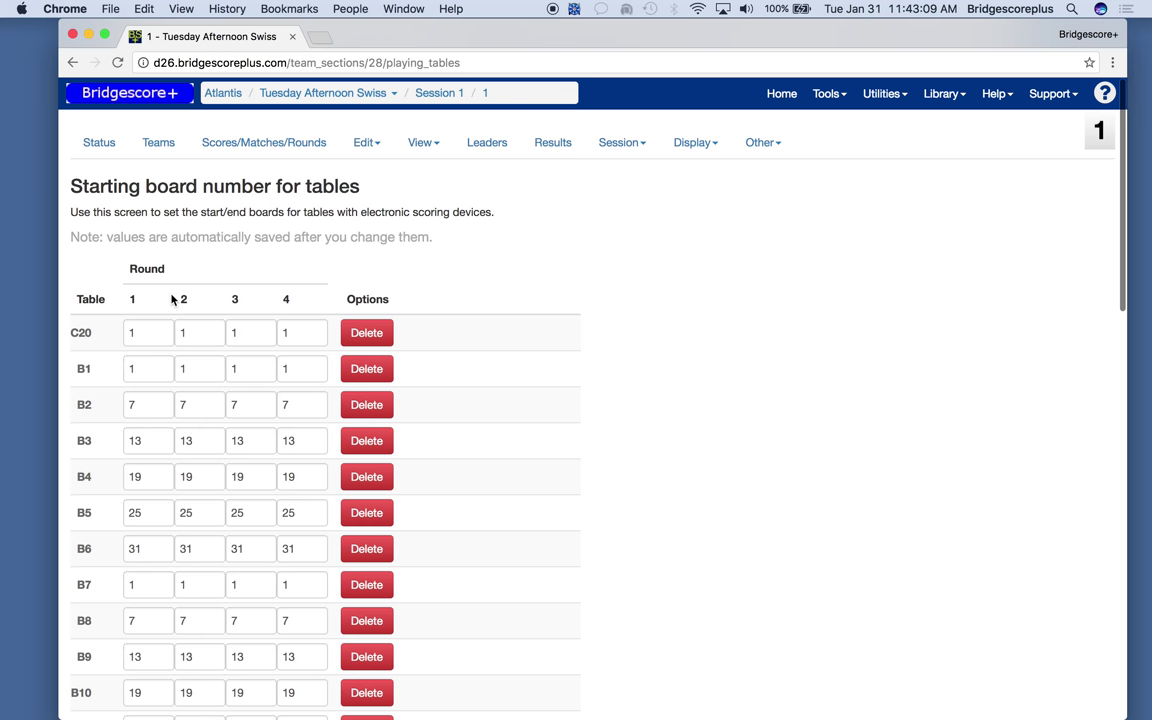
pyautogui.scroll(-15, 167, 337)
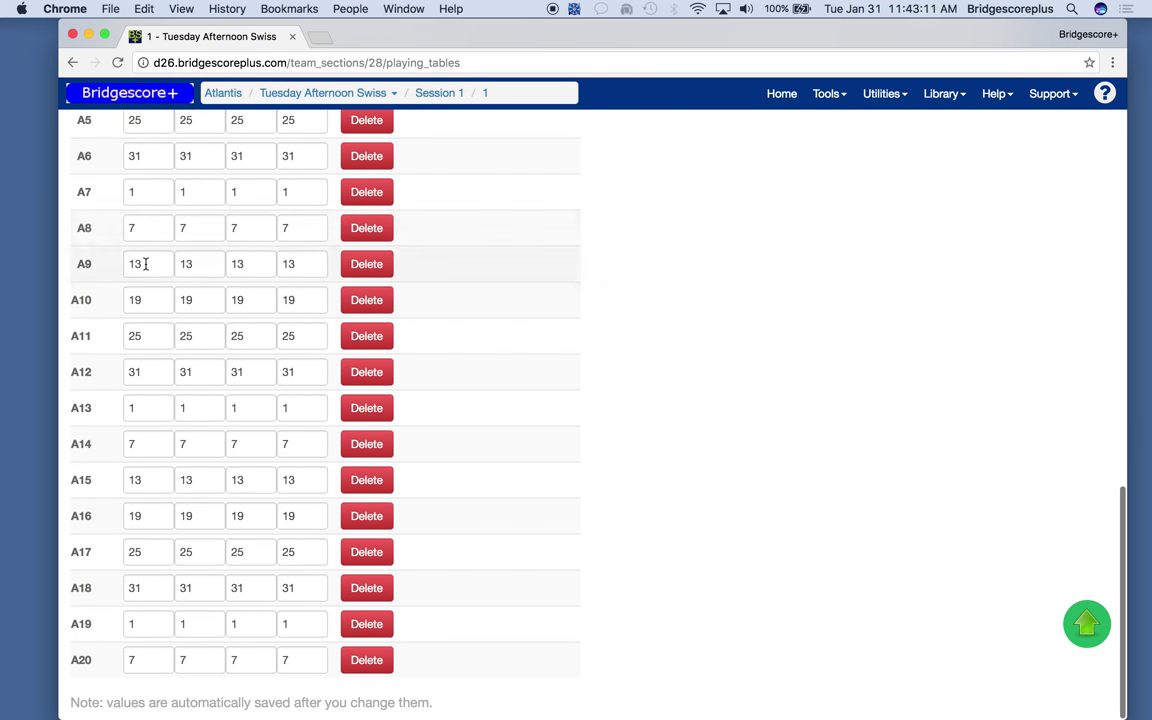
pyautogui.scroll(3, 145, 263)
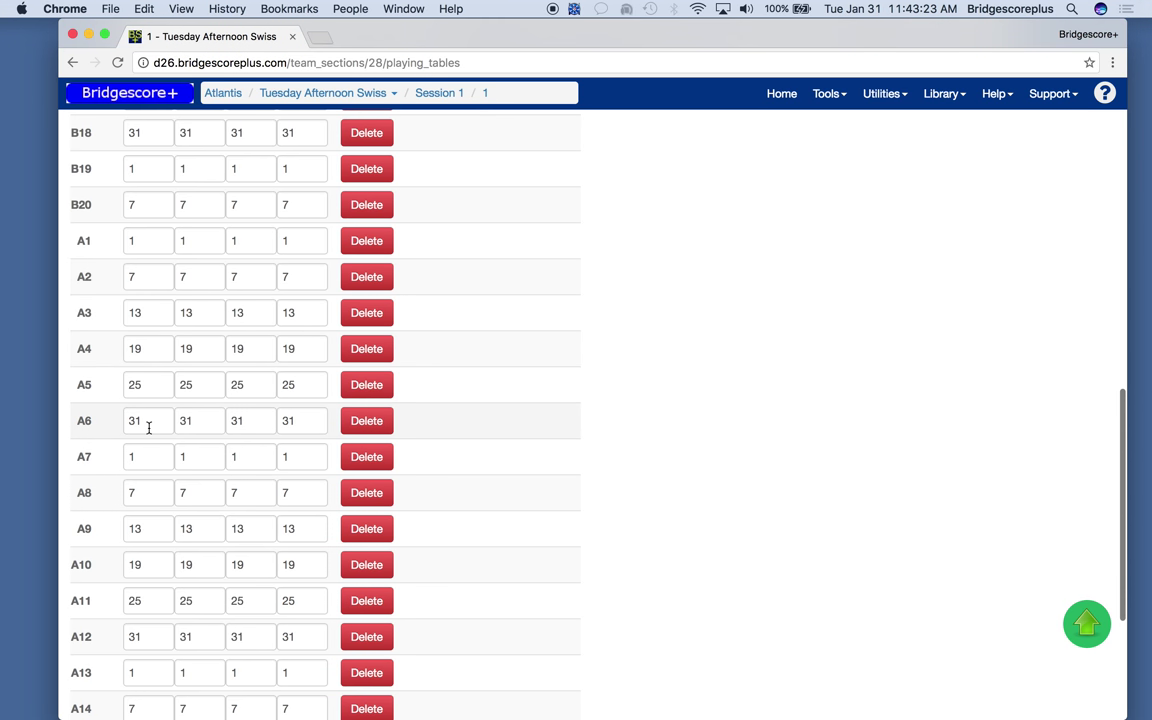
pyautogui.click(144, 384)
# Set table A6 to start on board 1 in all four rounds.
pyautogui.click(146, 424)
pyautogui.press('BackSpace')
pyautogui.press('BackSpace')
pyautogui.write('1')
pyautogui.press('Tab')
pyautogui.write('1')
pyautogui.press('Tab')
pyautogui.write('1')
pyautogui.press('Tab')
pyautogui.write('1')
pyautogui.press('Tab')
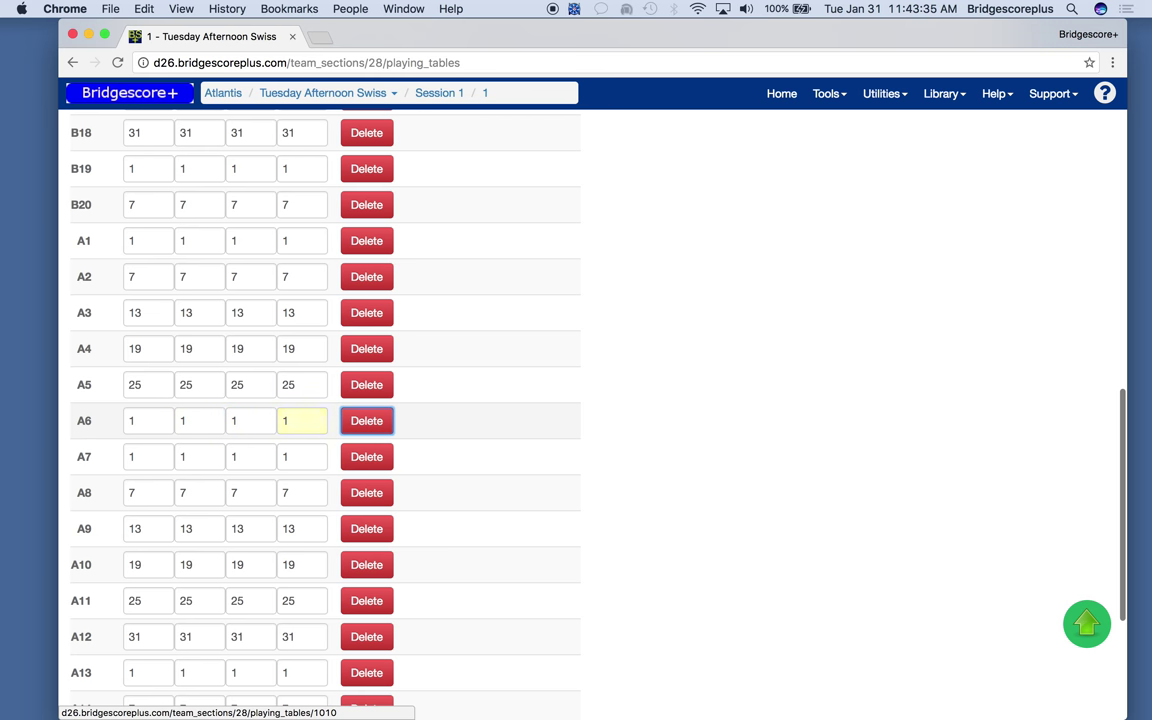
# Set table A7 to start on board 7 in all four rounds.
pyautogui.click(147, 467)
pyautogui.press('BackSpace')
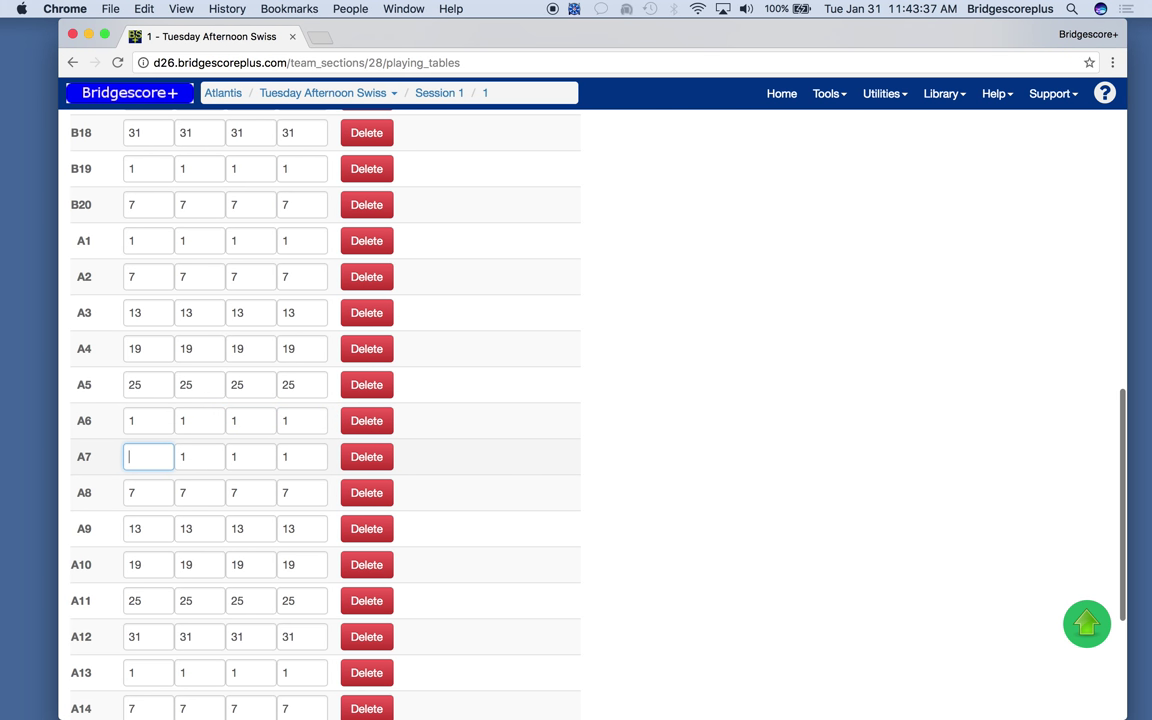
pyautogui.write('7')
pyautogui.press('Tab')
pyautogui.write('7')
pyautogui.press('Tab')
pyautogui.write('7')
pyautogui.press('Tab')
pyautogui.write('7')
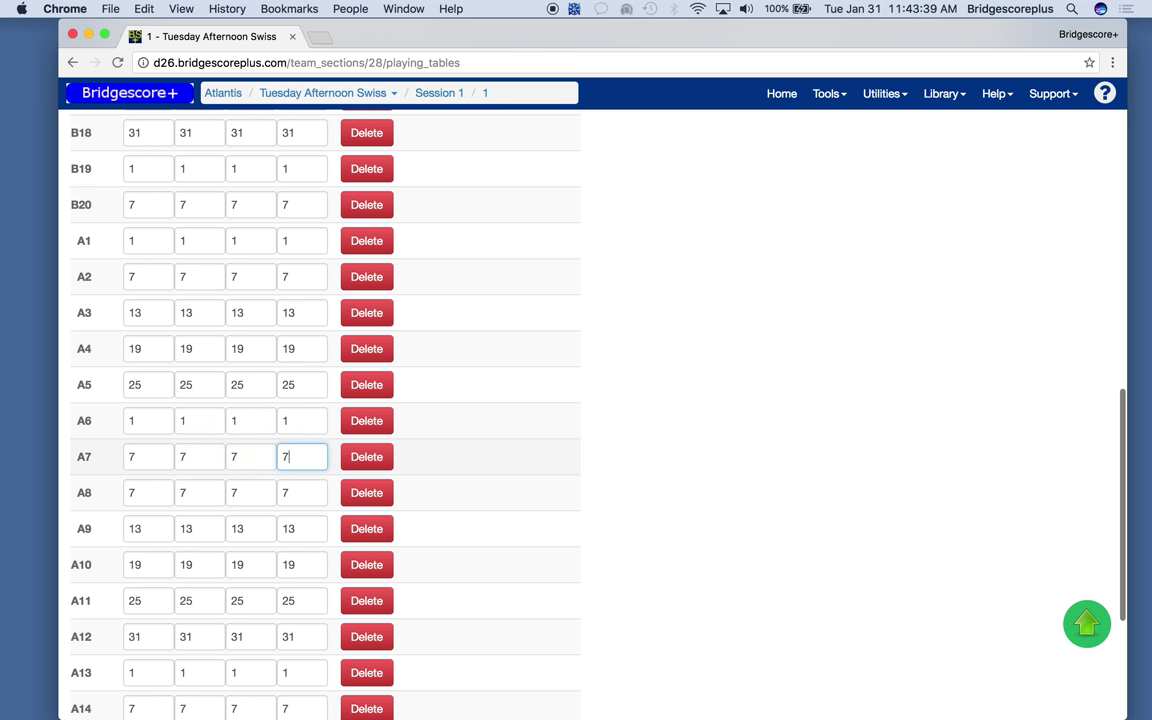
pyautogui.press('Tab')
# Set table A8 to start on board 13 in all four rounds.
pyautogui.press('Tab')
pyautogui.write('13')
pyautogui.press('Tab')
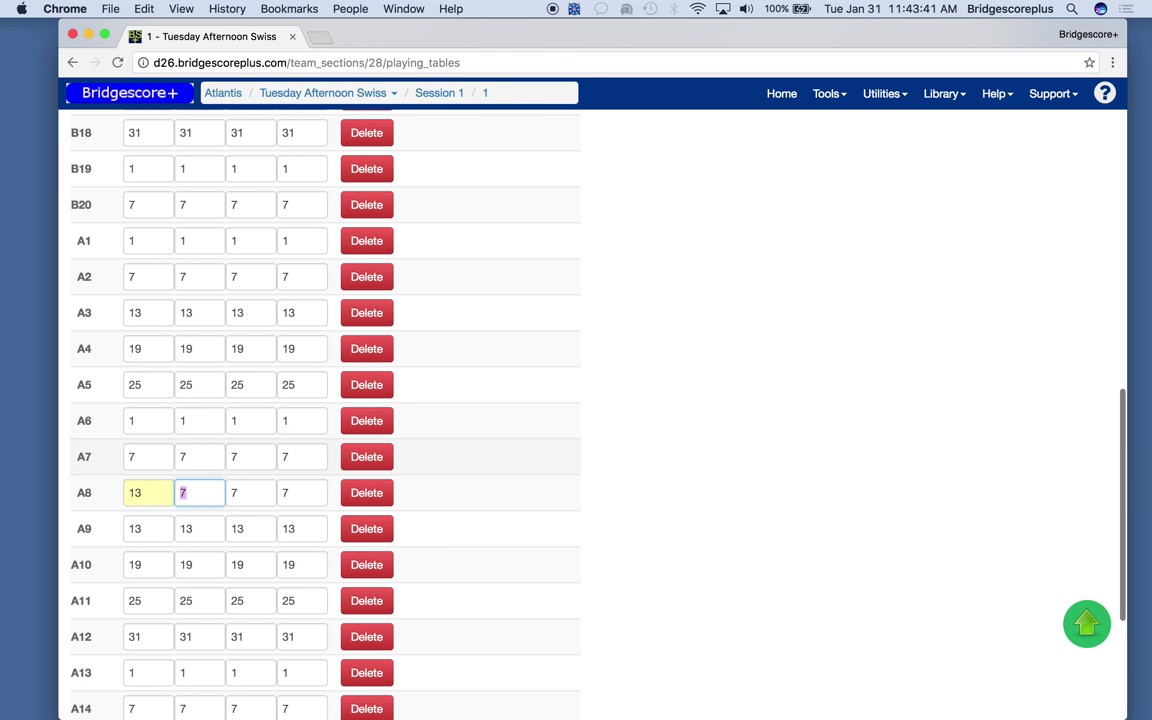
pyautogui.write('13')
pyautogui.press('Tab')
pyautogui.write('13')
pyautogui.press('Tab')
pyautogui.write('13')
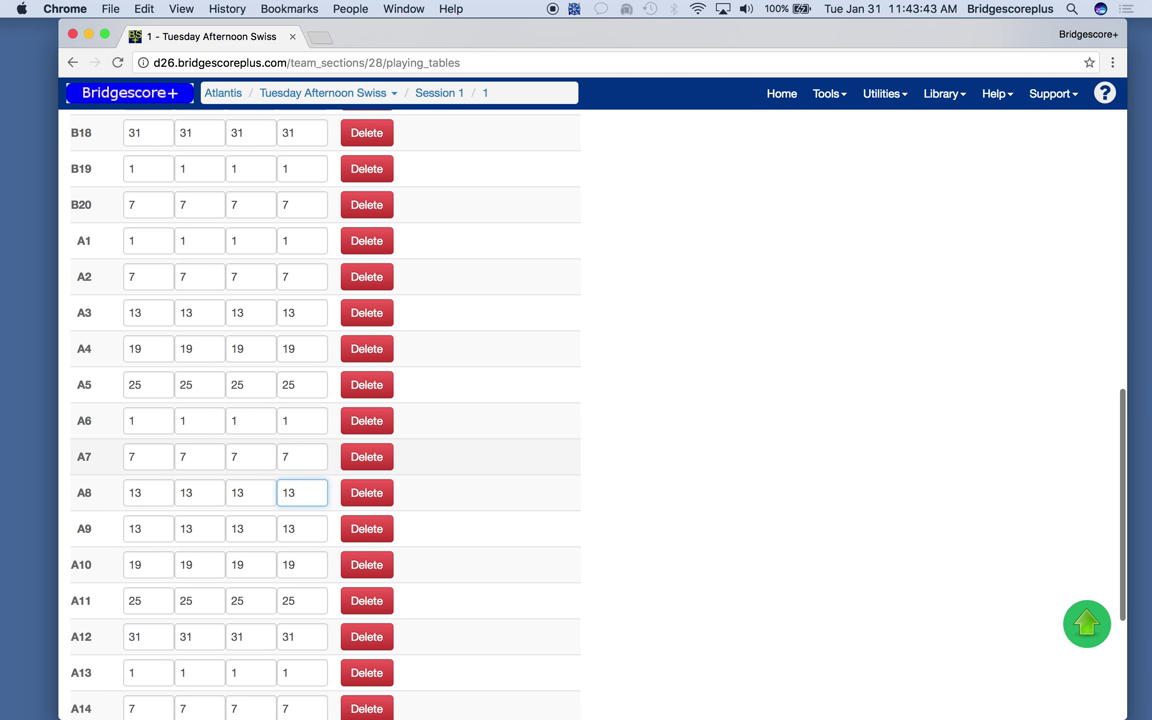
pyautogui.scroll(10, 199, 330)
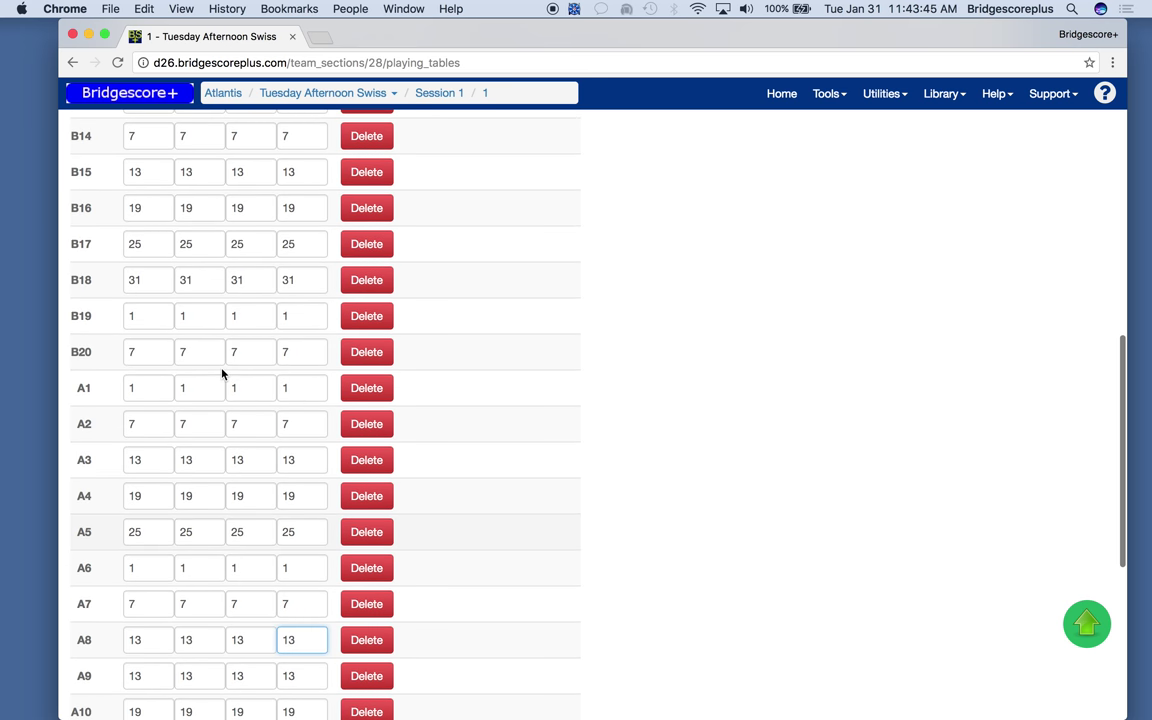
pyautogui.scroll(3, 222, 370)
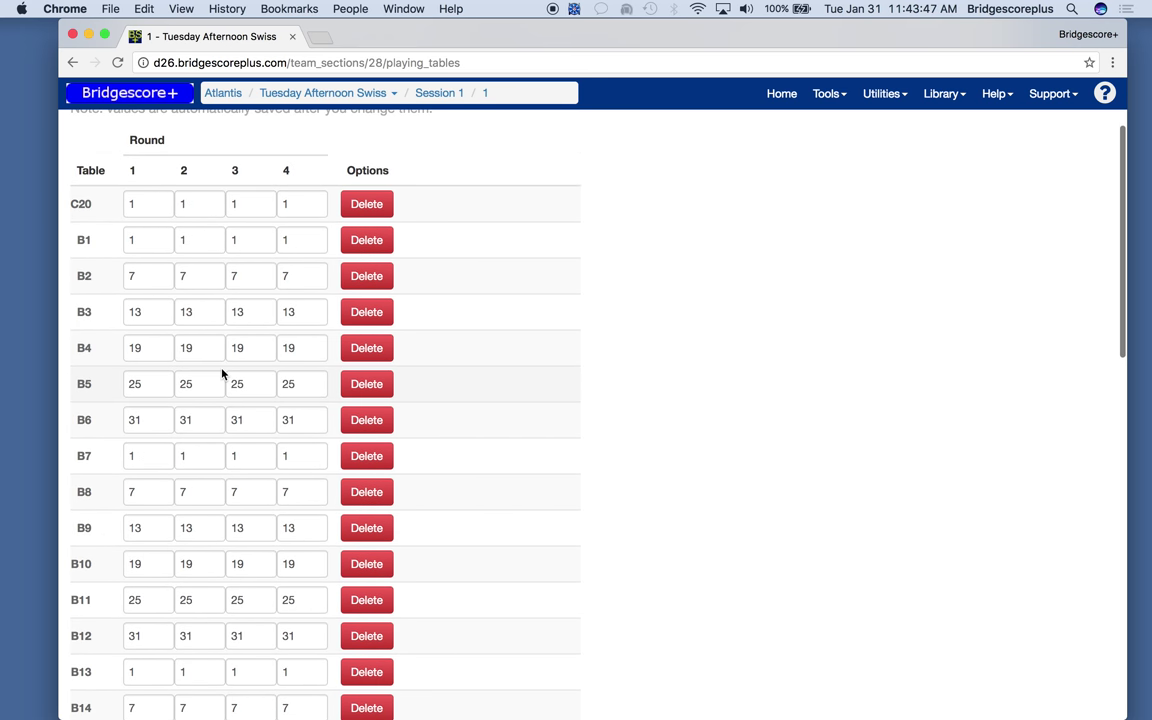
pyautogui.scroll(-10, 222, 372)
pyautogui.scroll(-5, 222, 373)
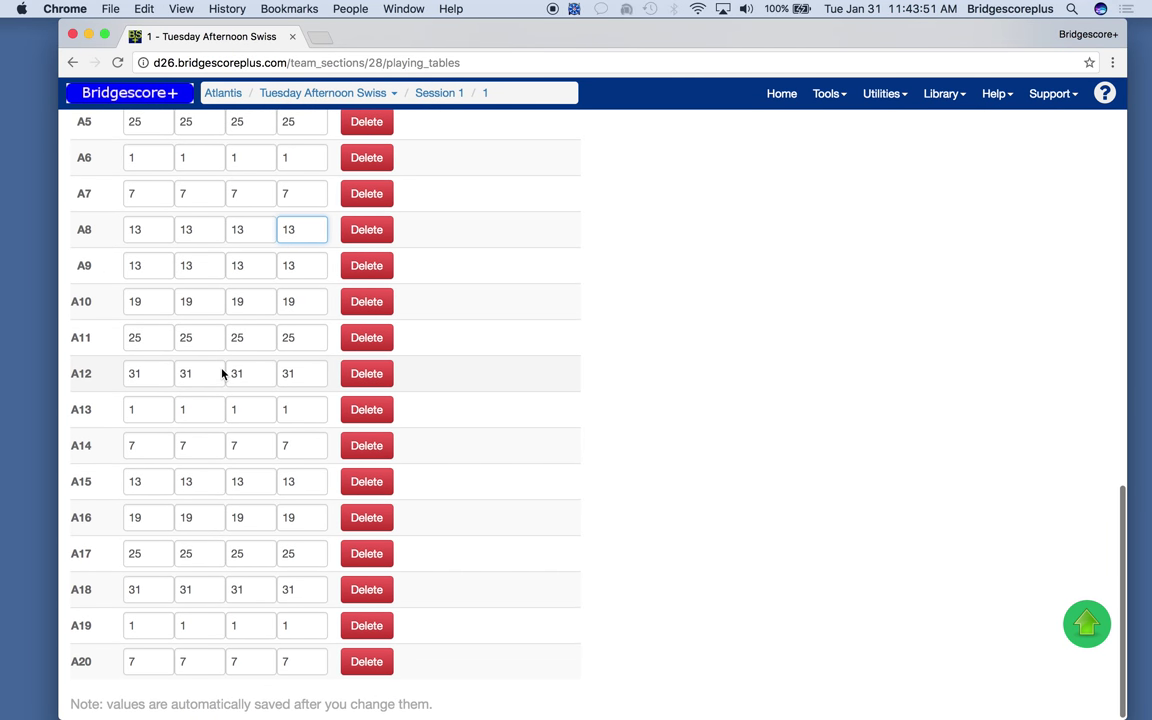
pyautogui.scroll(1, 222, 373)
pyautogui.scroll(3, 222, 373)
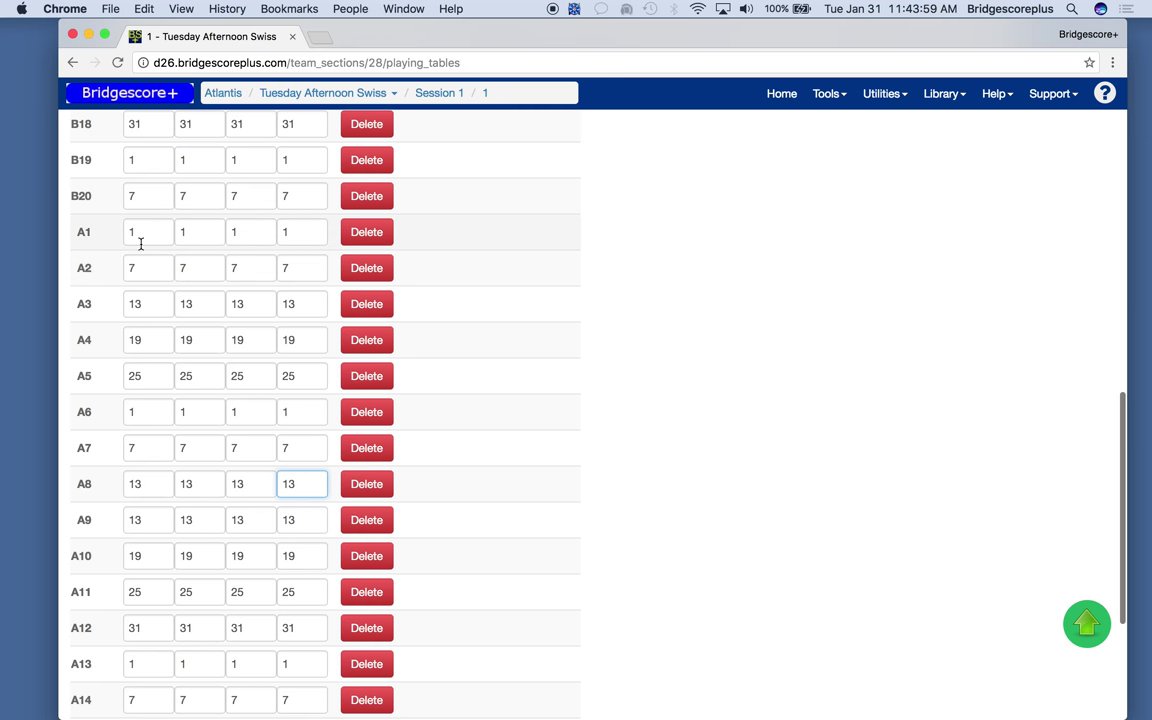
pyautogui.scroll(13, 141, 240)
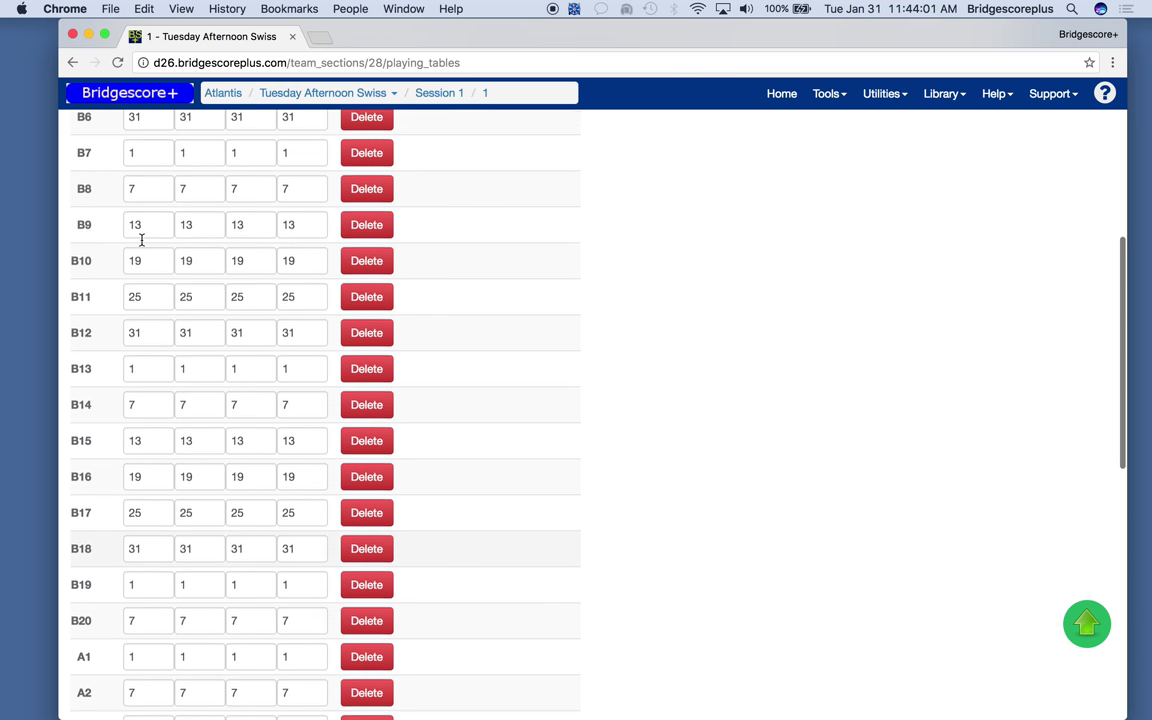
pyautogui.scroll(2, 141, 240)
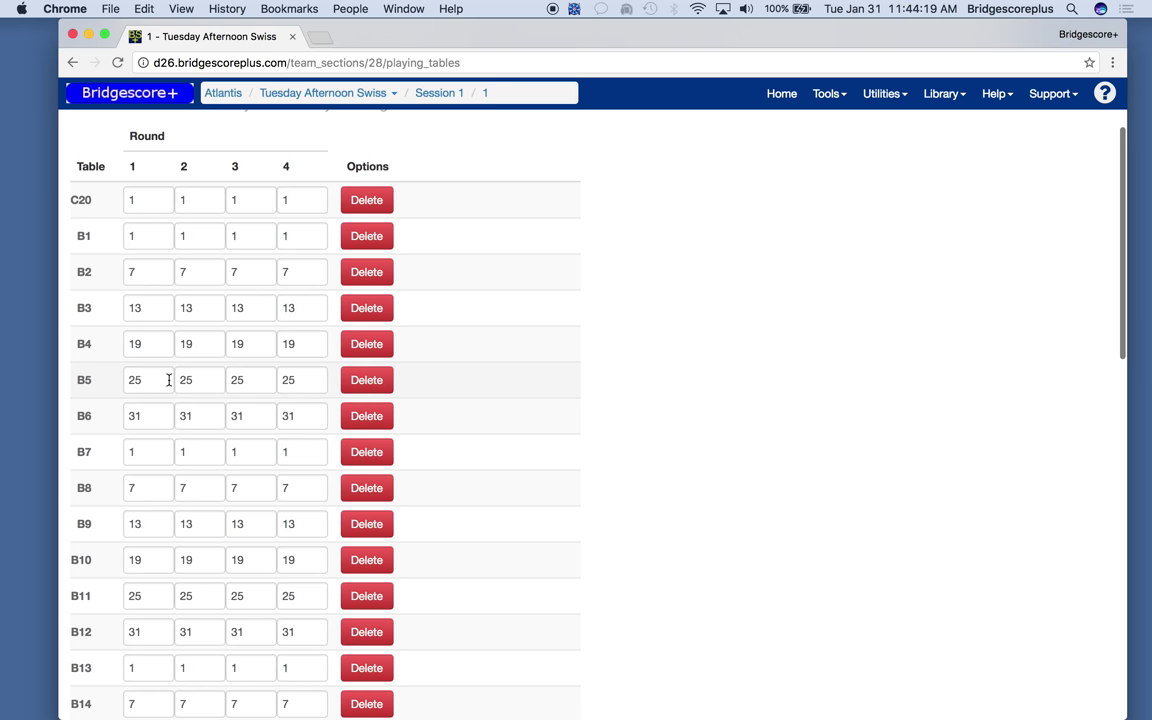
pyautogui.scroll(3, 170, 380)
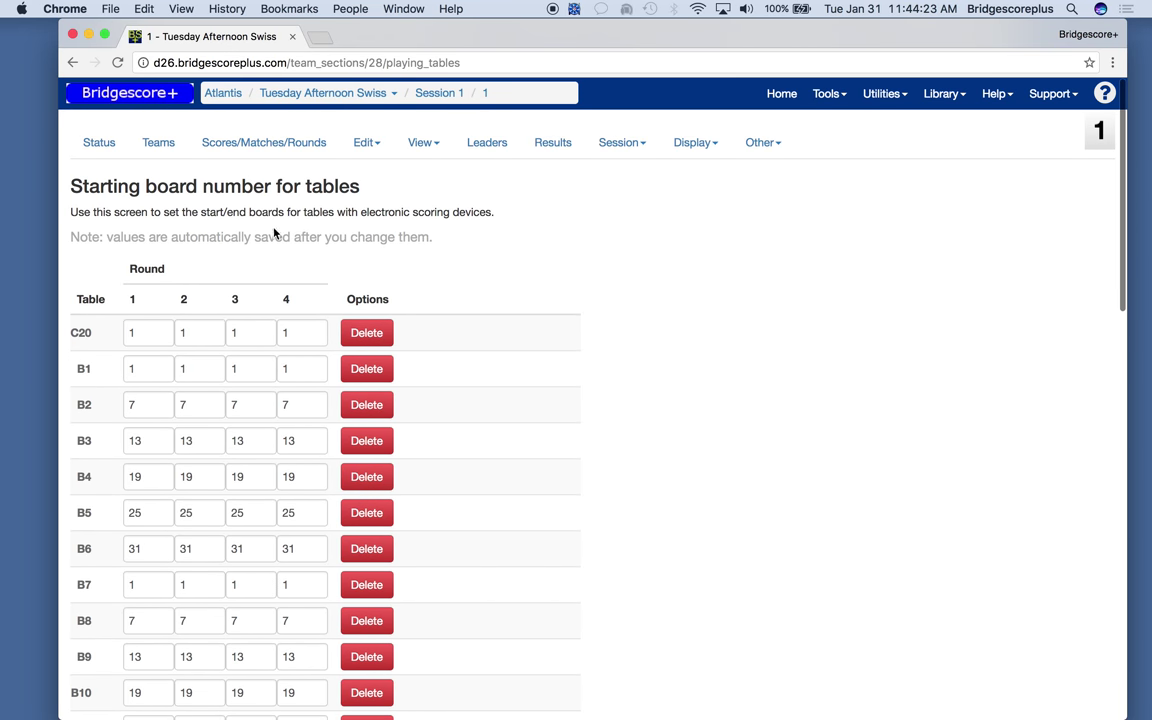
pyautogui.scroll(-15, 447, 378)
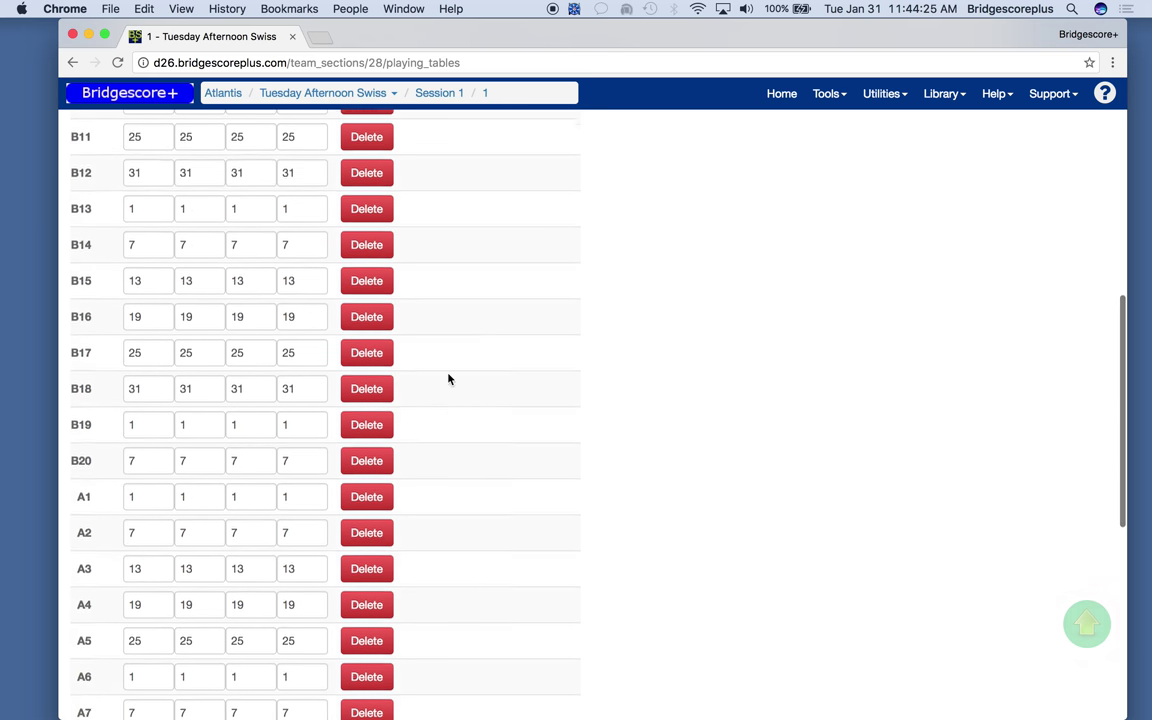
pyautogui.scroll(-3, 448, 378)
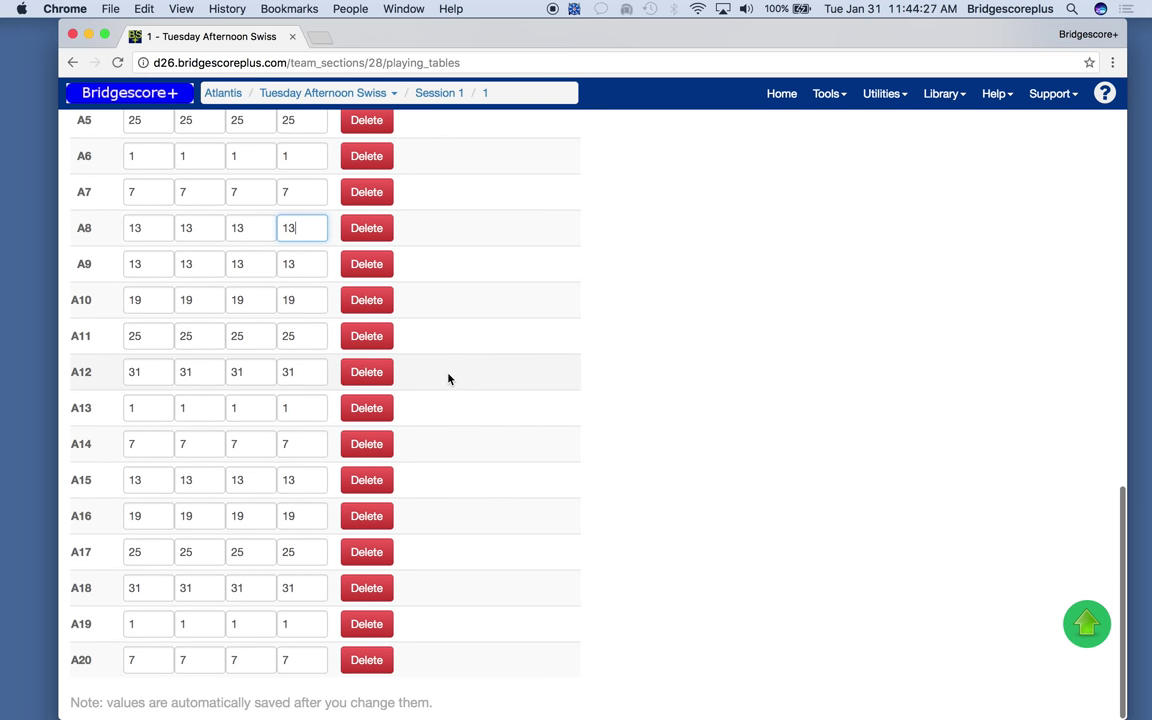
pyautogui.scroll(8, 448, 378)
pyautogui.scroll(-10, 448, 378)
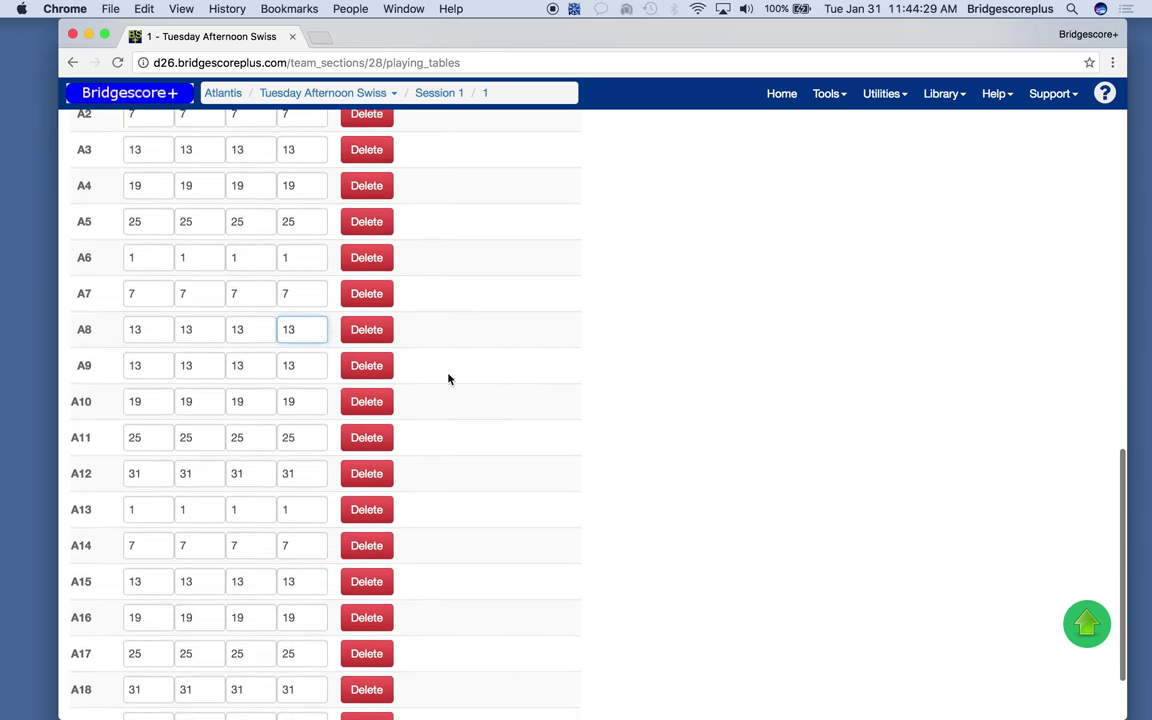